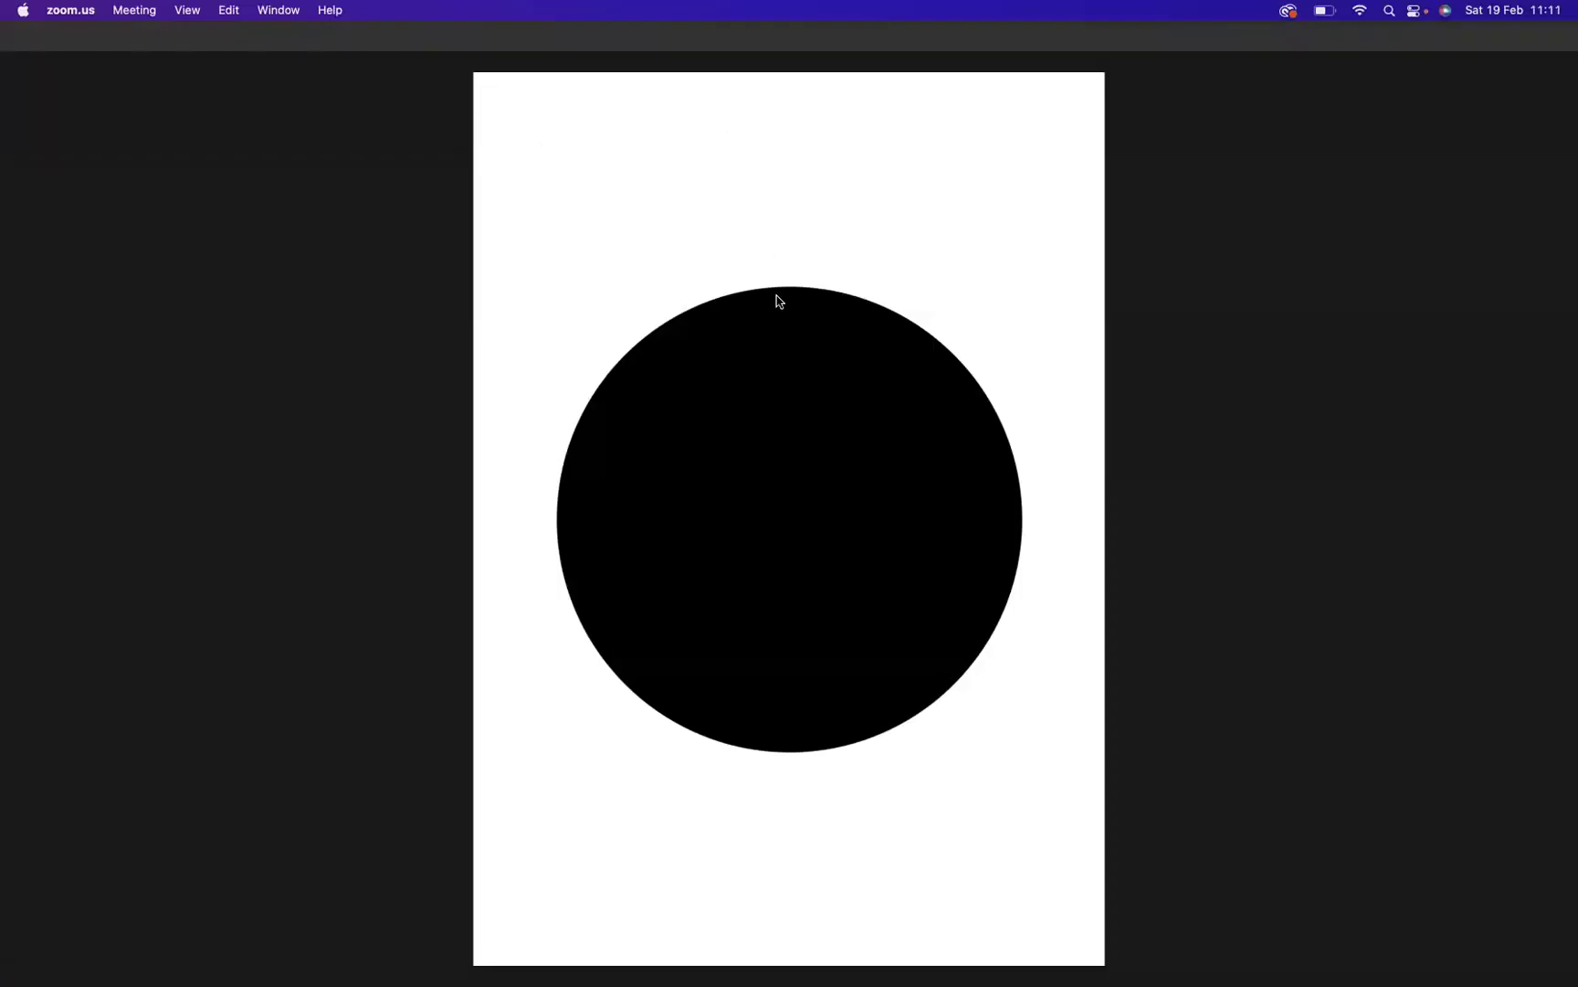
Bring the Photoshop window with the black circle document back to the front
click(398, 317)
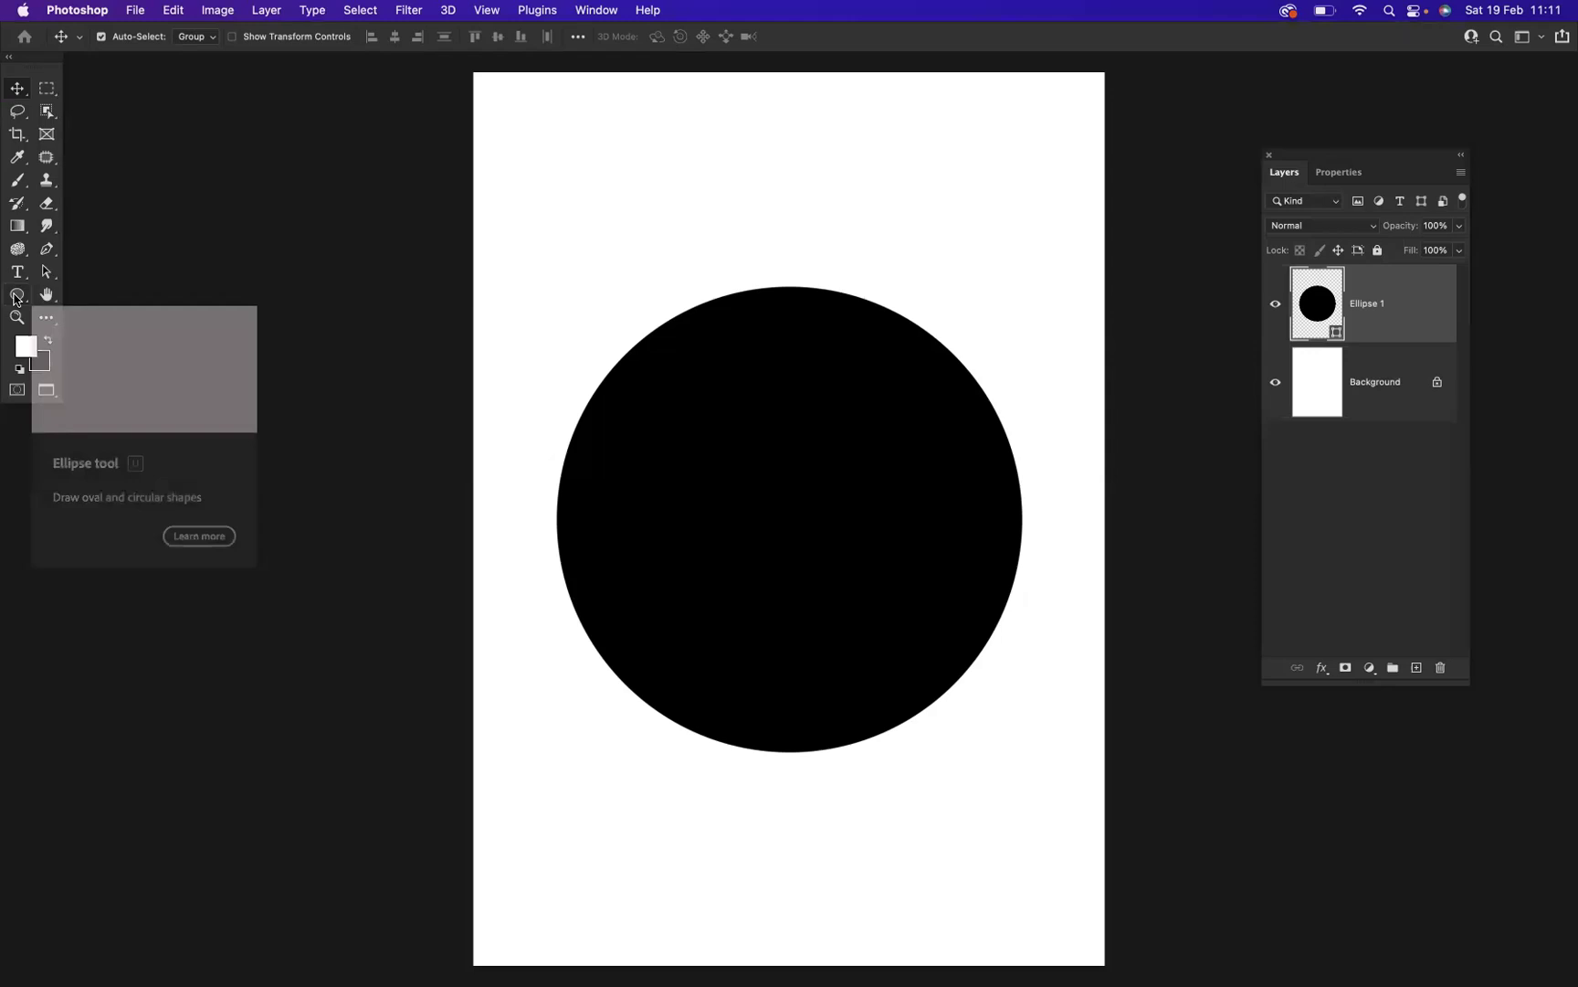
Select the Ellipse Tool to show the 1827 × 1827 px circle's shape settings
click(15, 297)
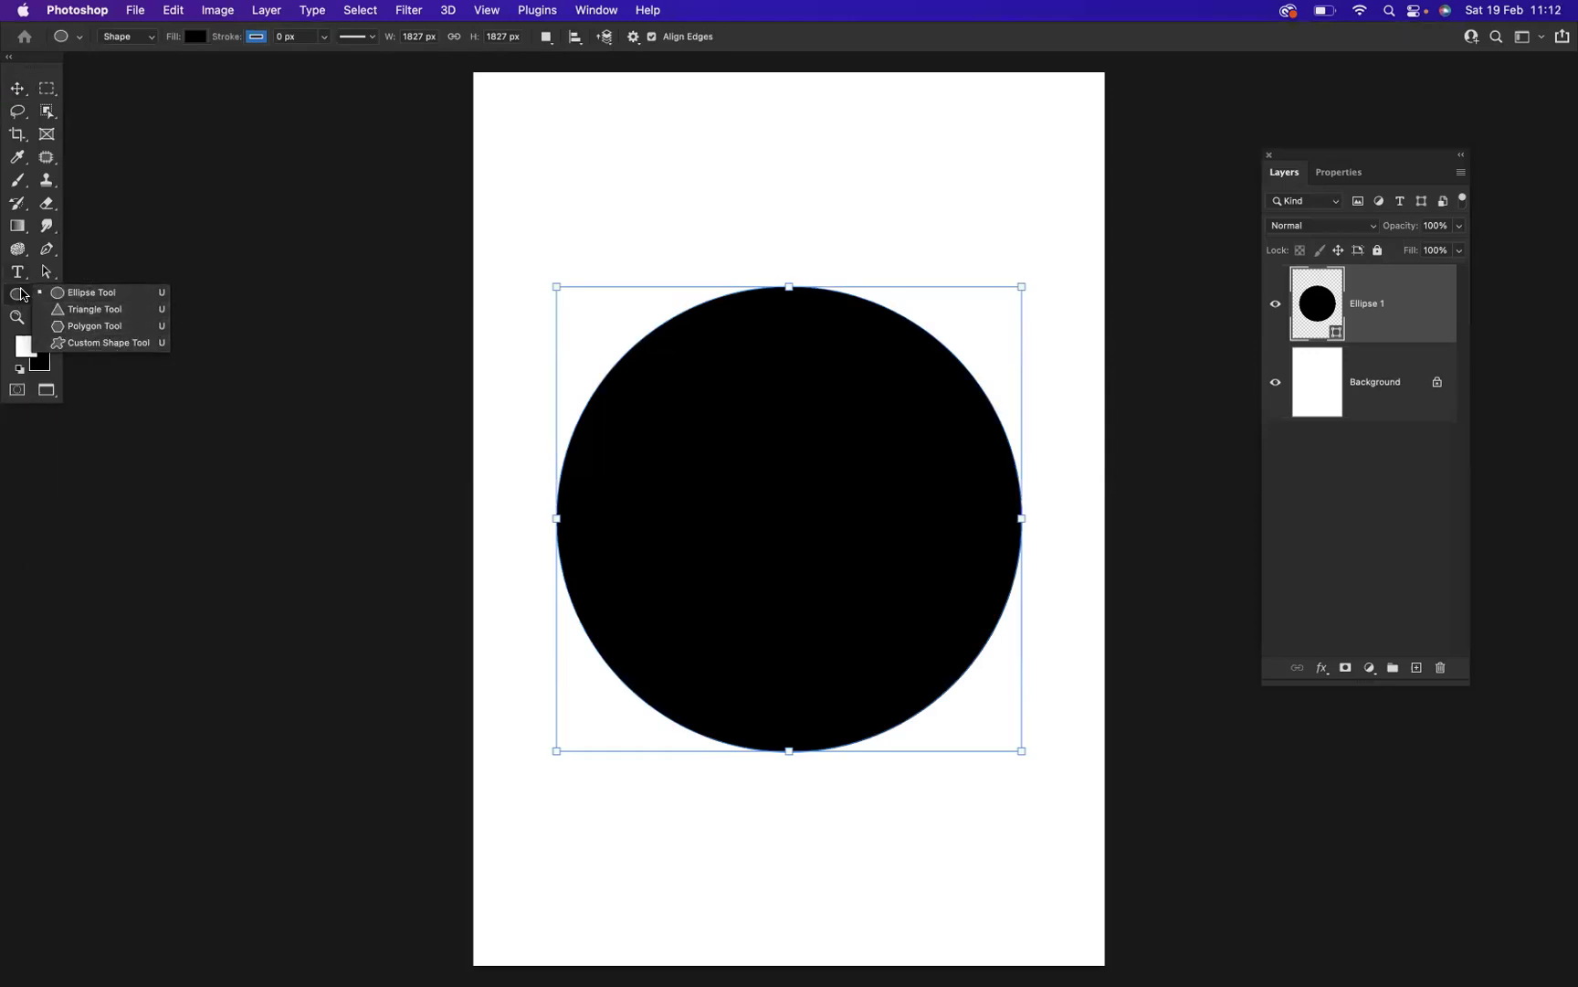
click(173, 373)
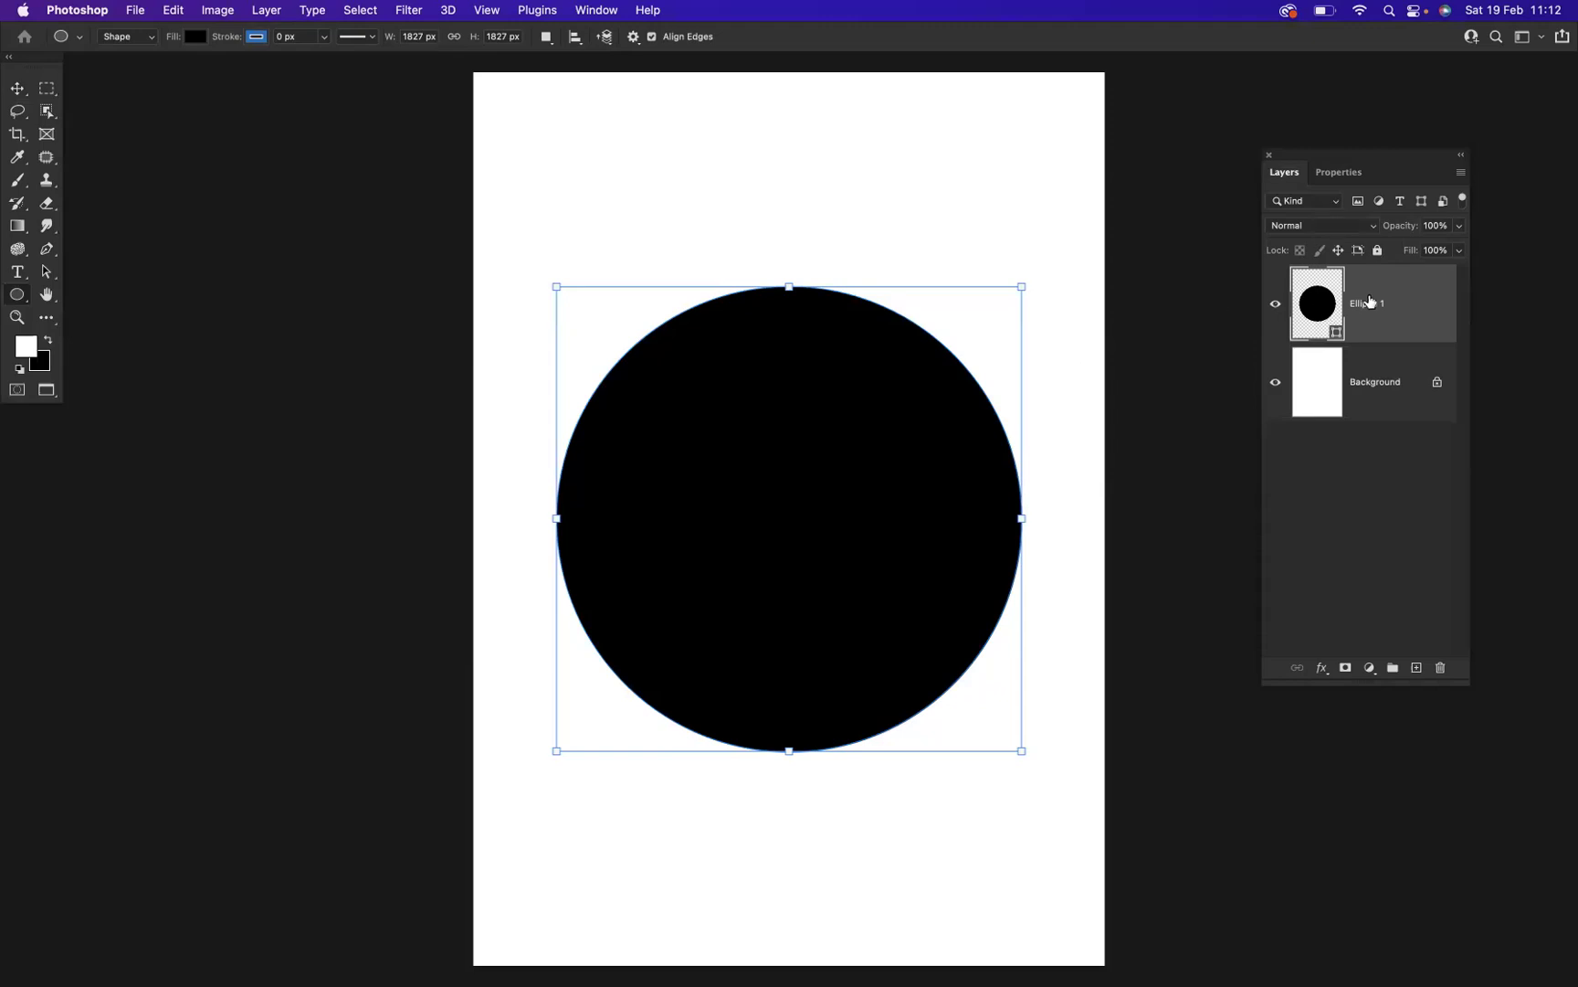
Open the circle's Properties panel and test the stroke width slider, leaving the stroke at 0 px
click(1341, 173)
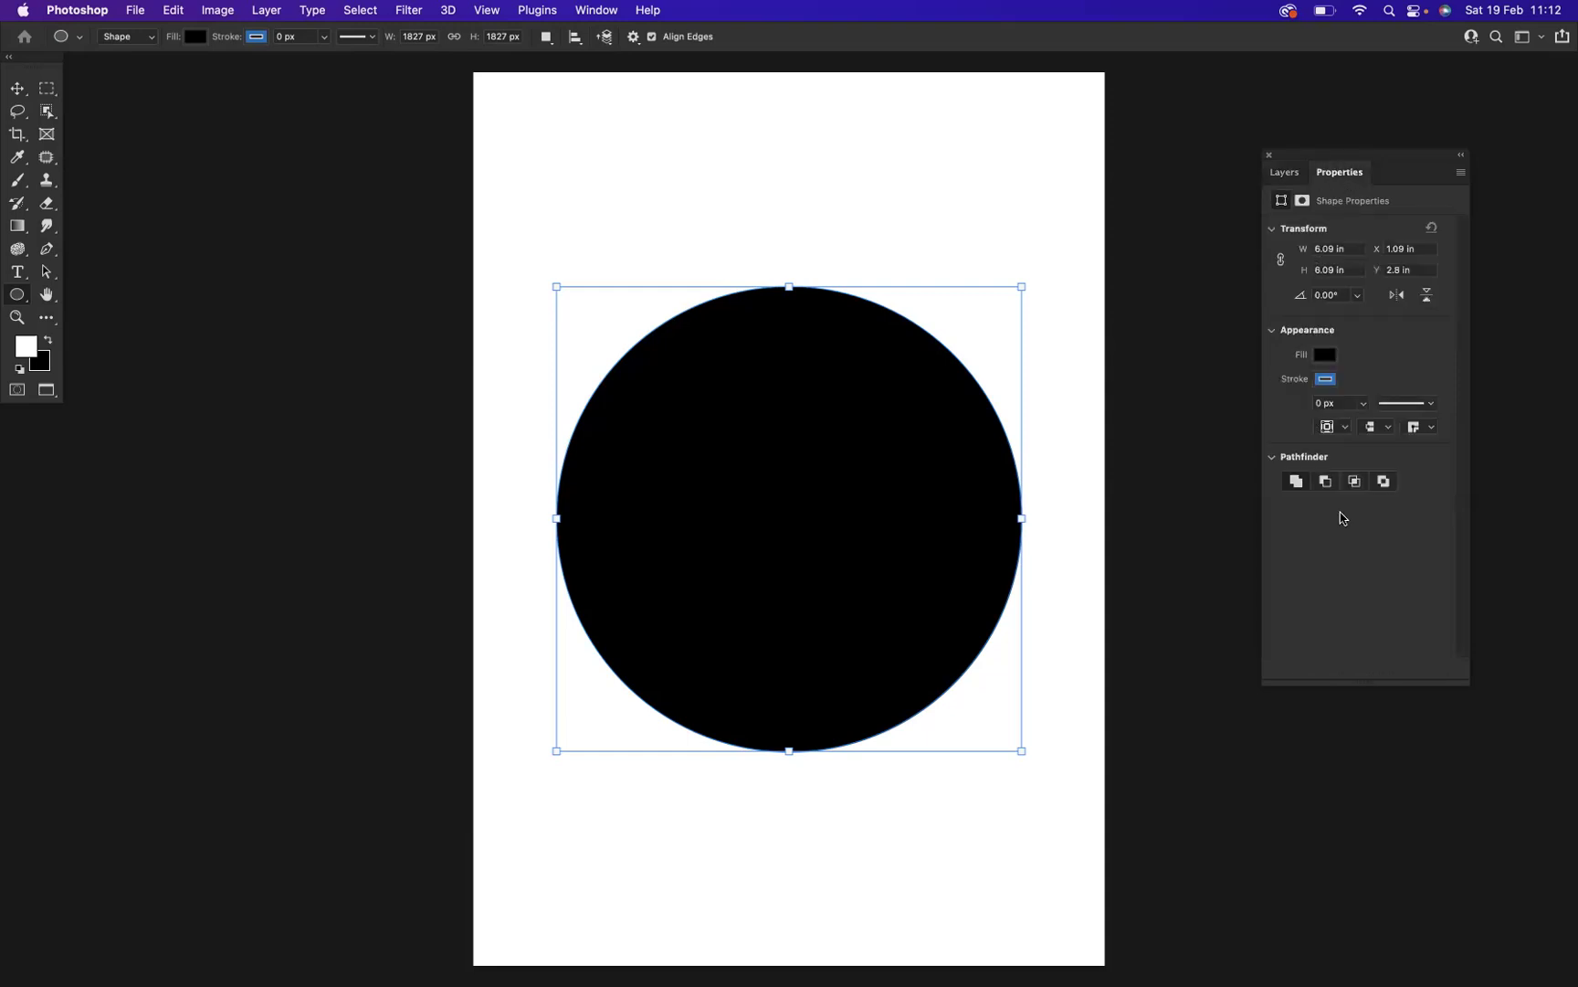
click(597, 10)
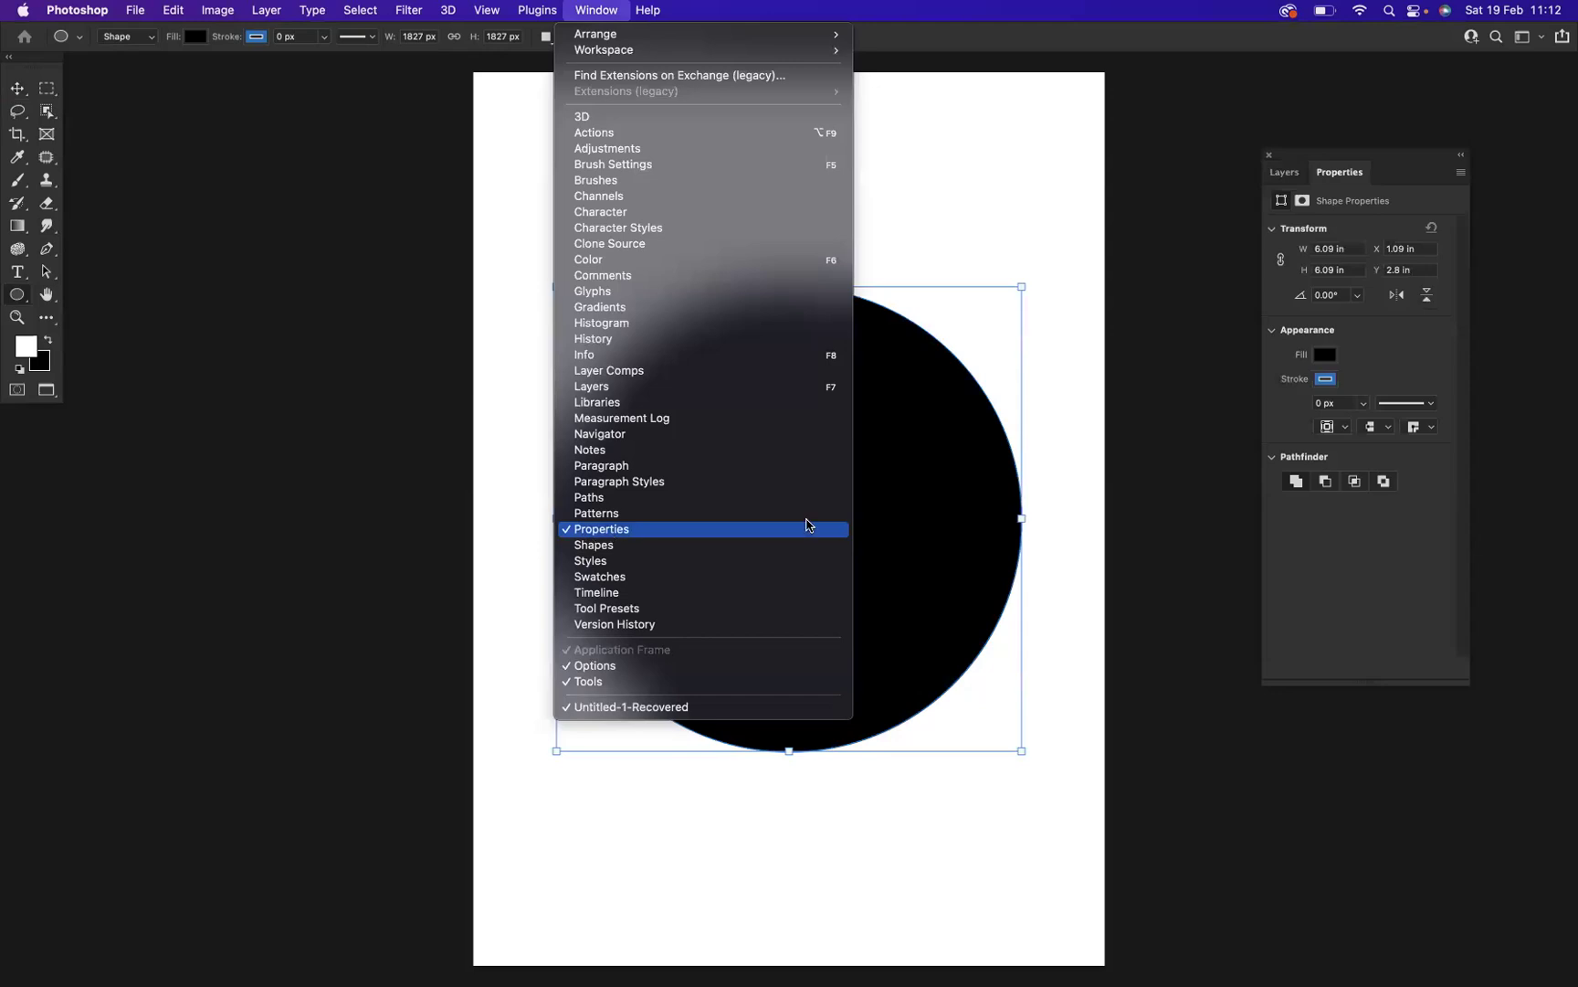
click(1359, 350)
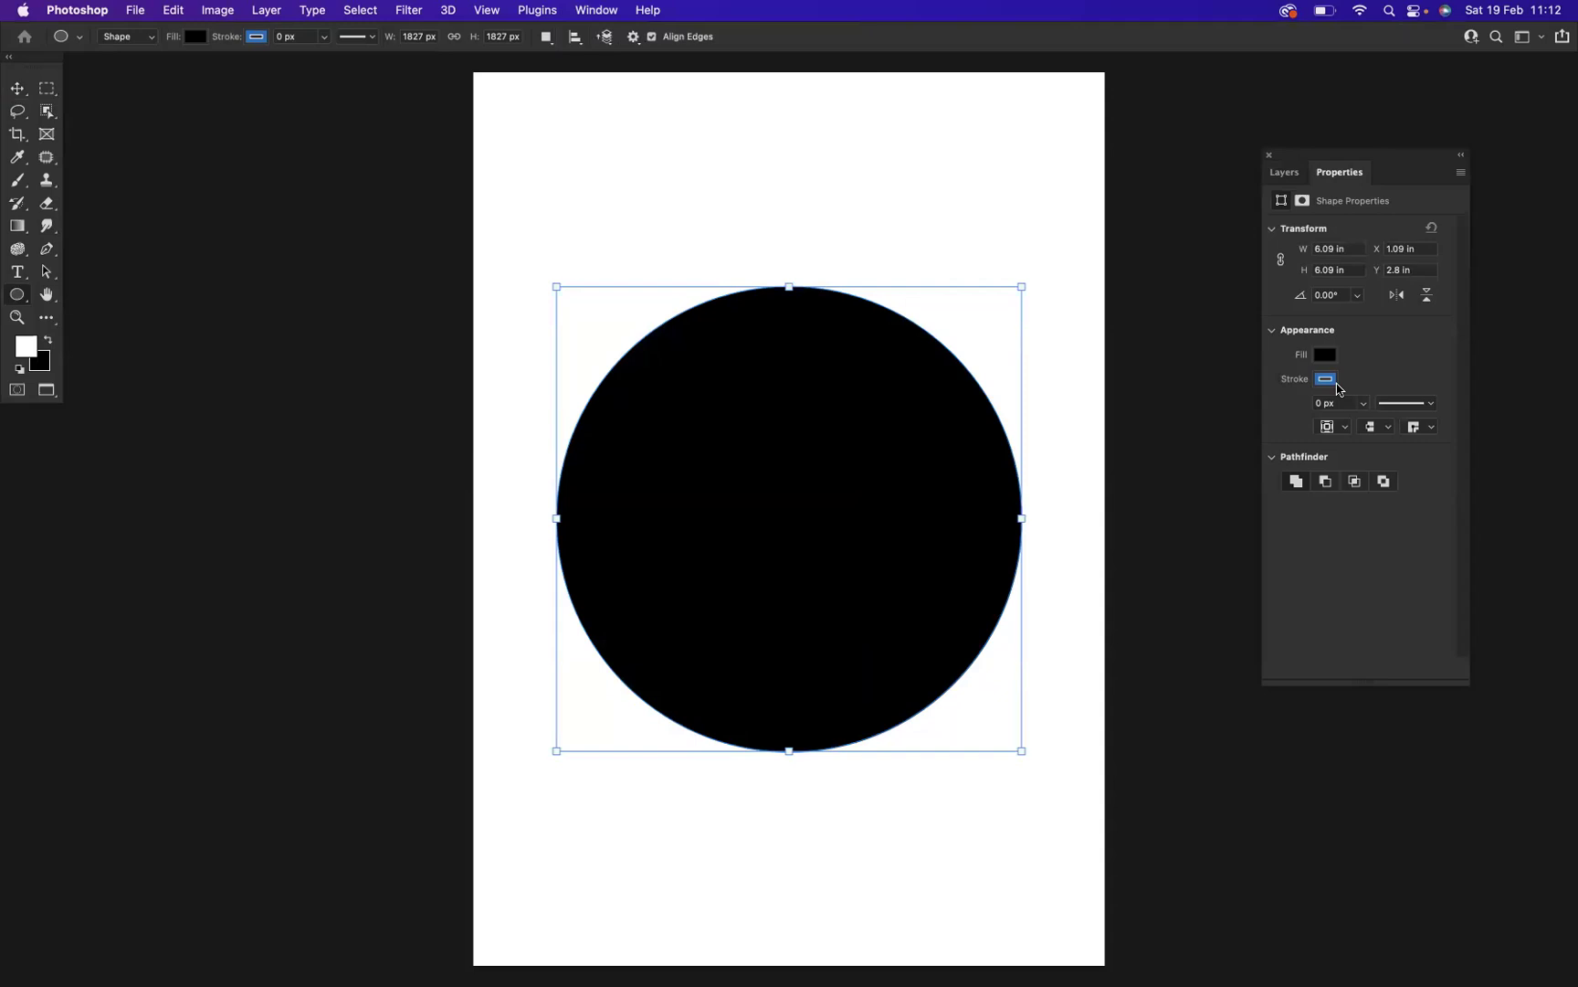
click(1362, 403)
mouse_move(1365, 425)
mouse_down()
mouse_move(1423, 429)
mouse_move(1345, 431)
mouse_move(1359, 440)
mouse_up()
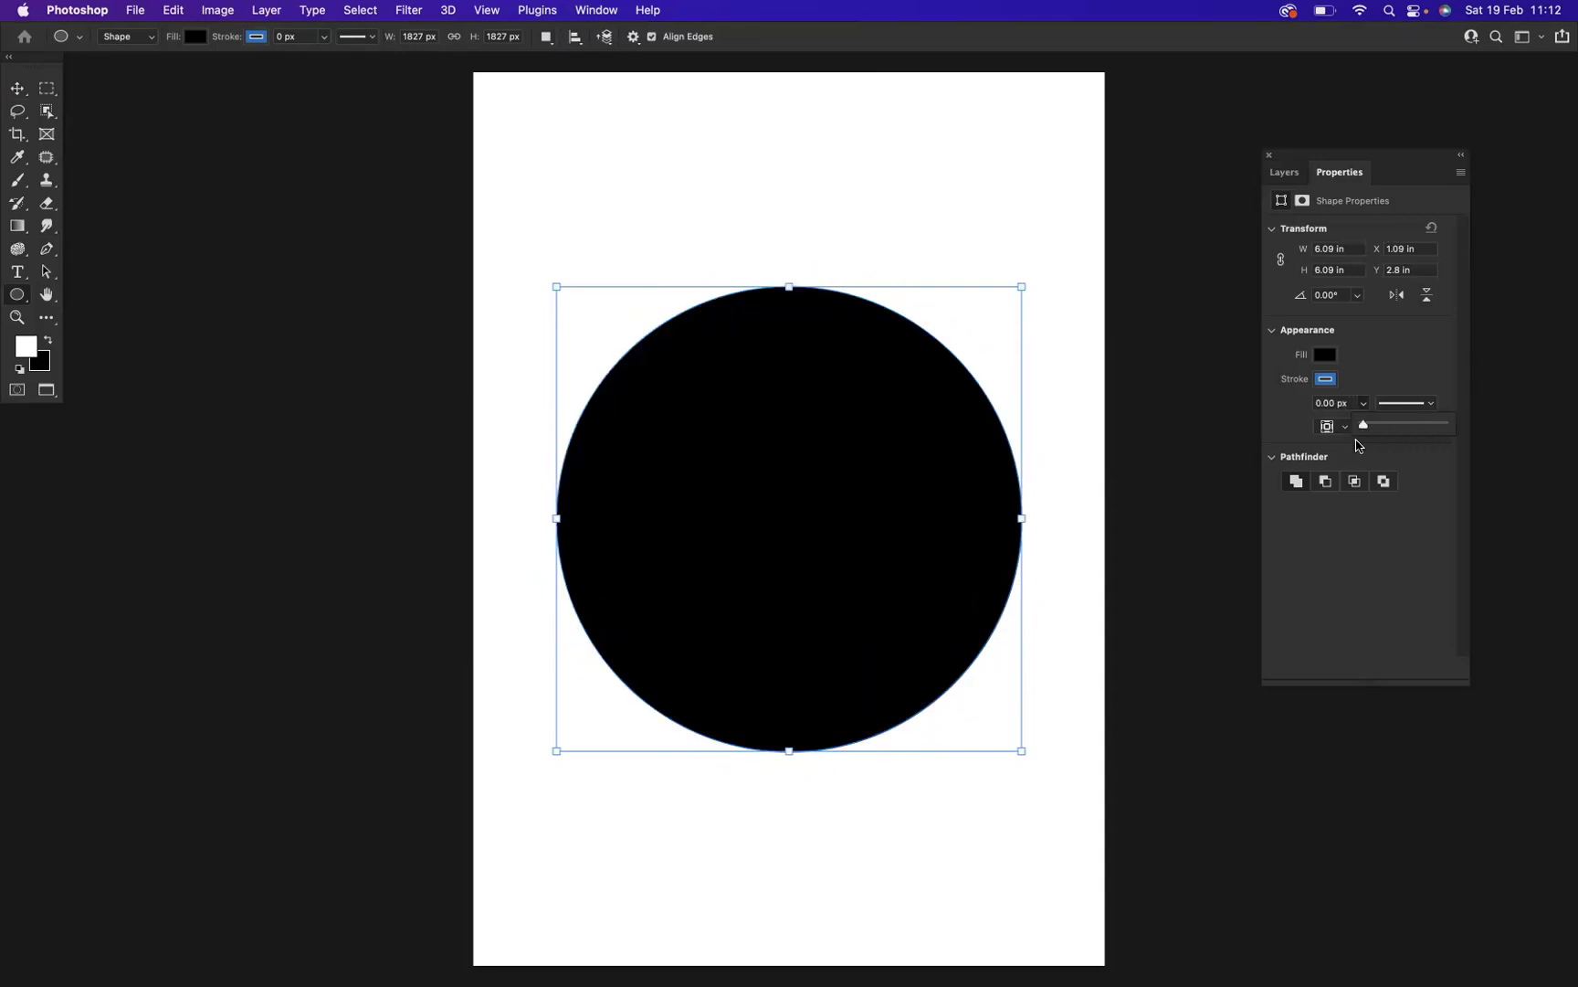
click(1360, 356)
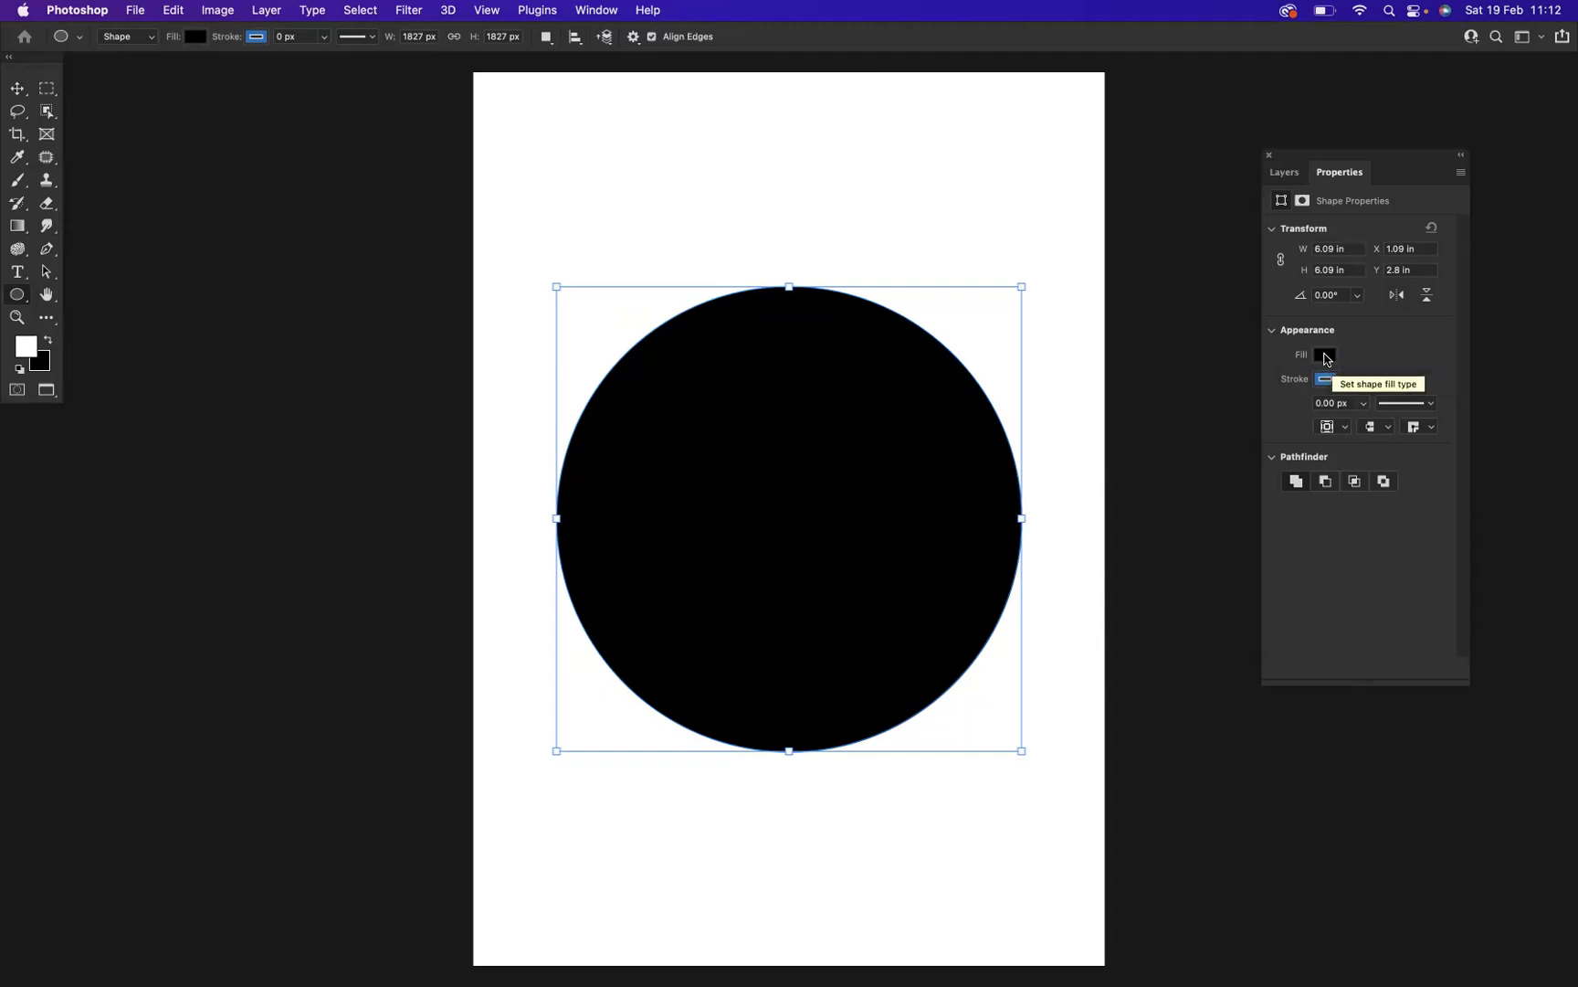
Change the circle's fill from black to bright pink #f6287f in the Color Picker
click(1326, 357)
click(1348, 448)
click(1347, 447)
click(1331, 448)
scroll(1505, 527, down, 1)
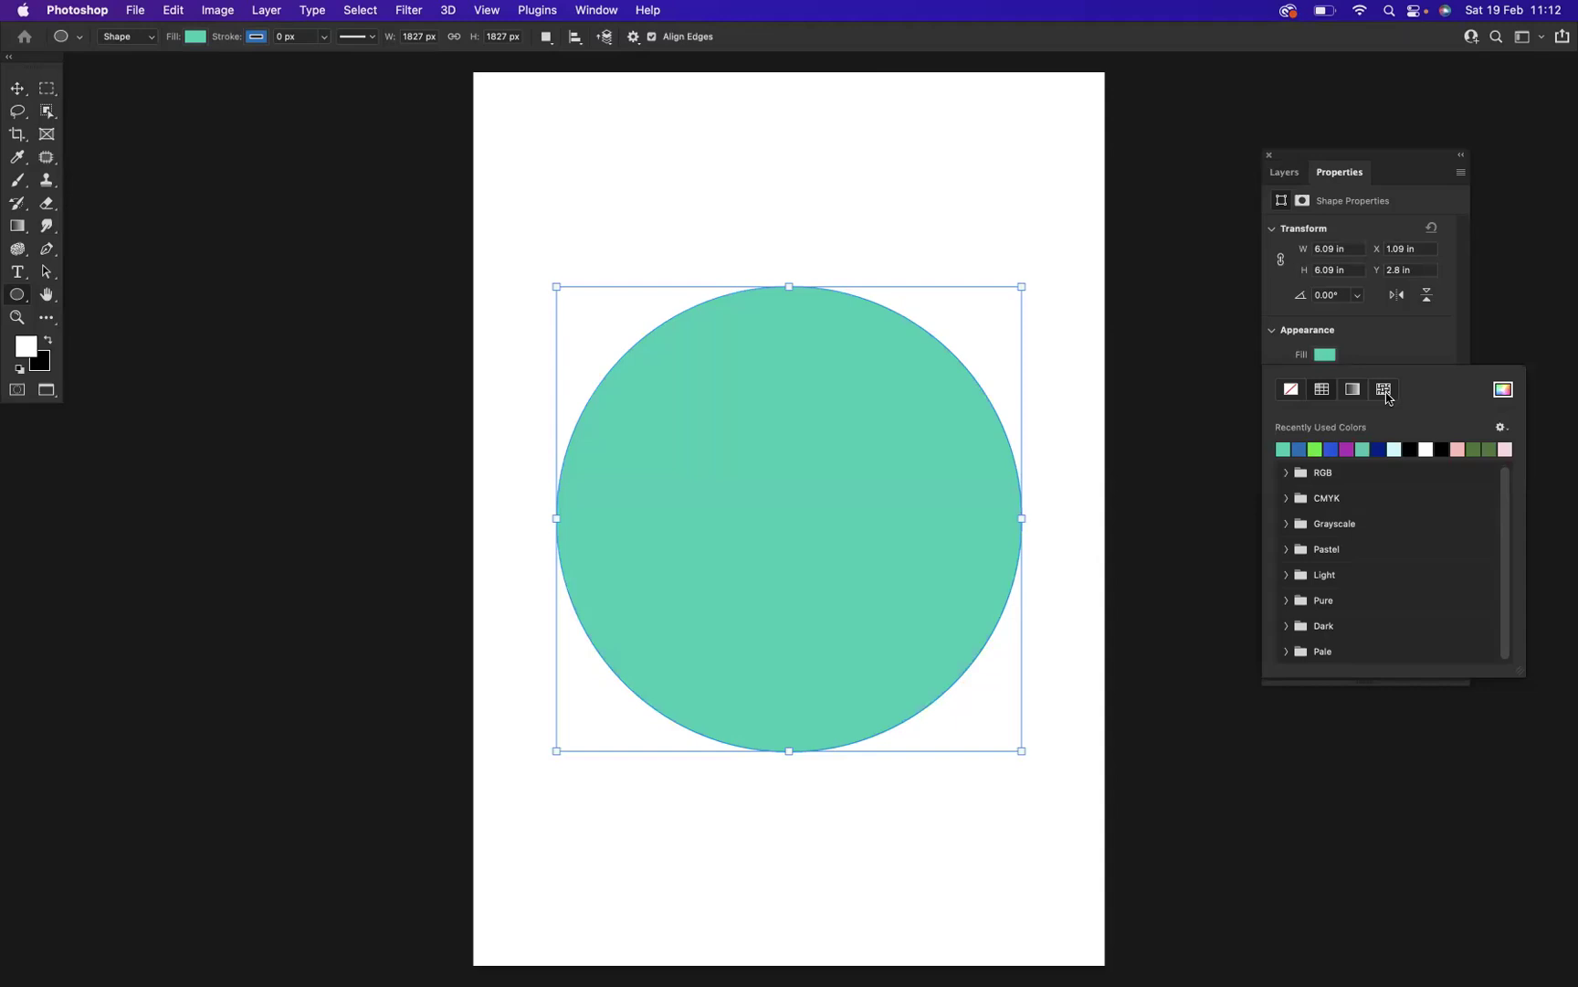
click(1503, 389)
click(1029, 652)
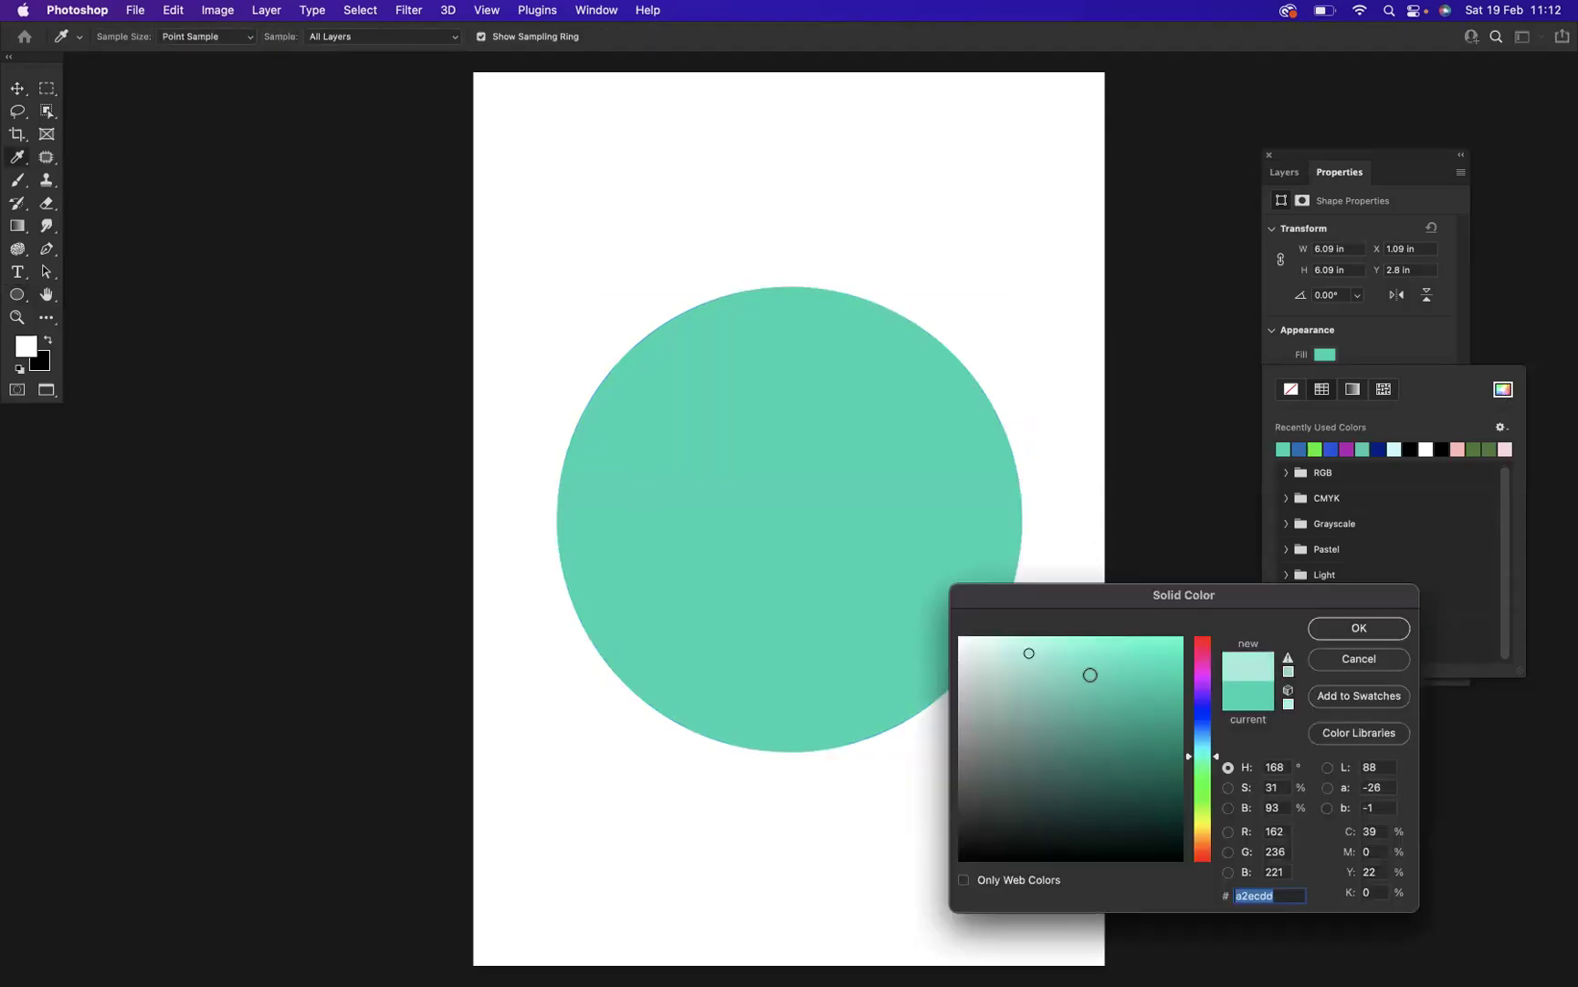
click(1211, 653)
click(1148, 645)
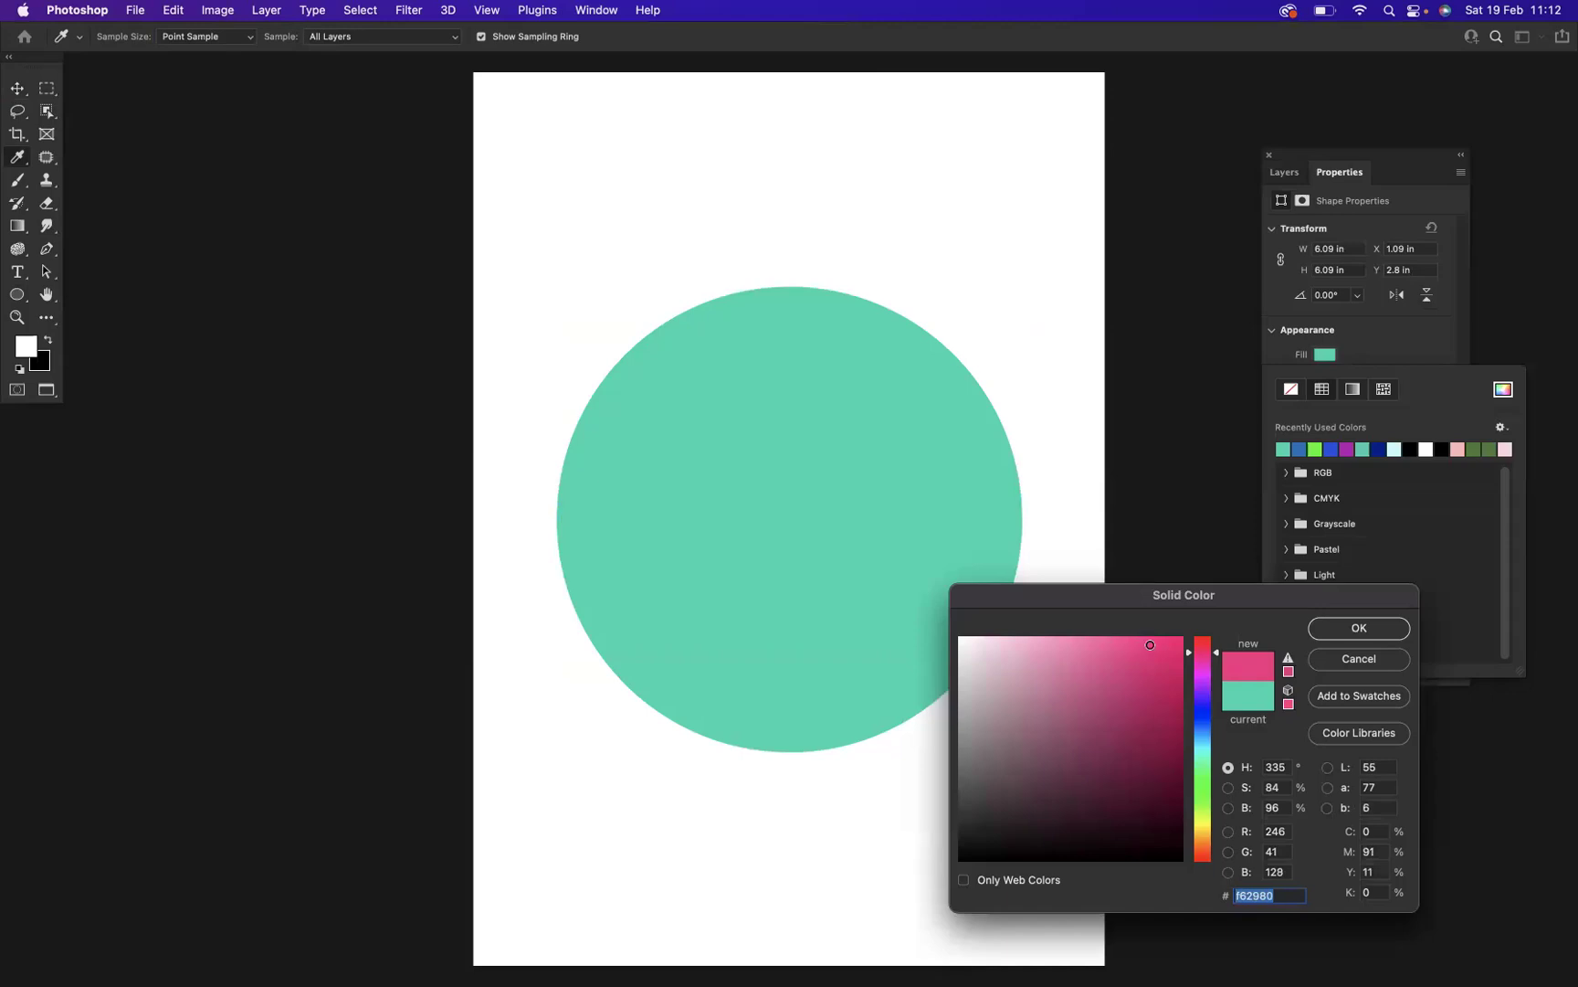
click(1359, 629)
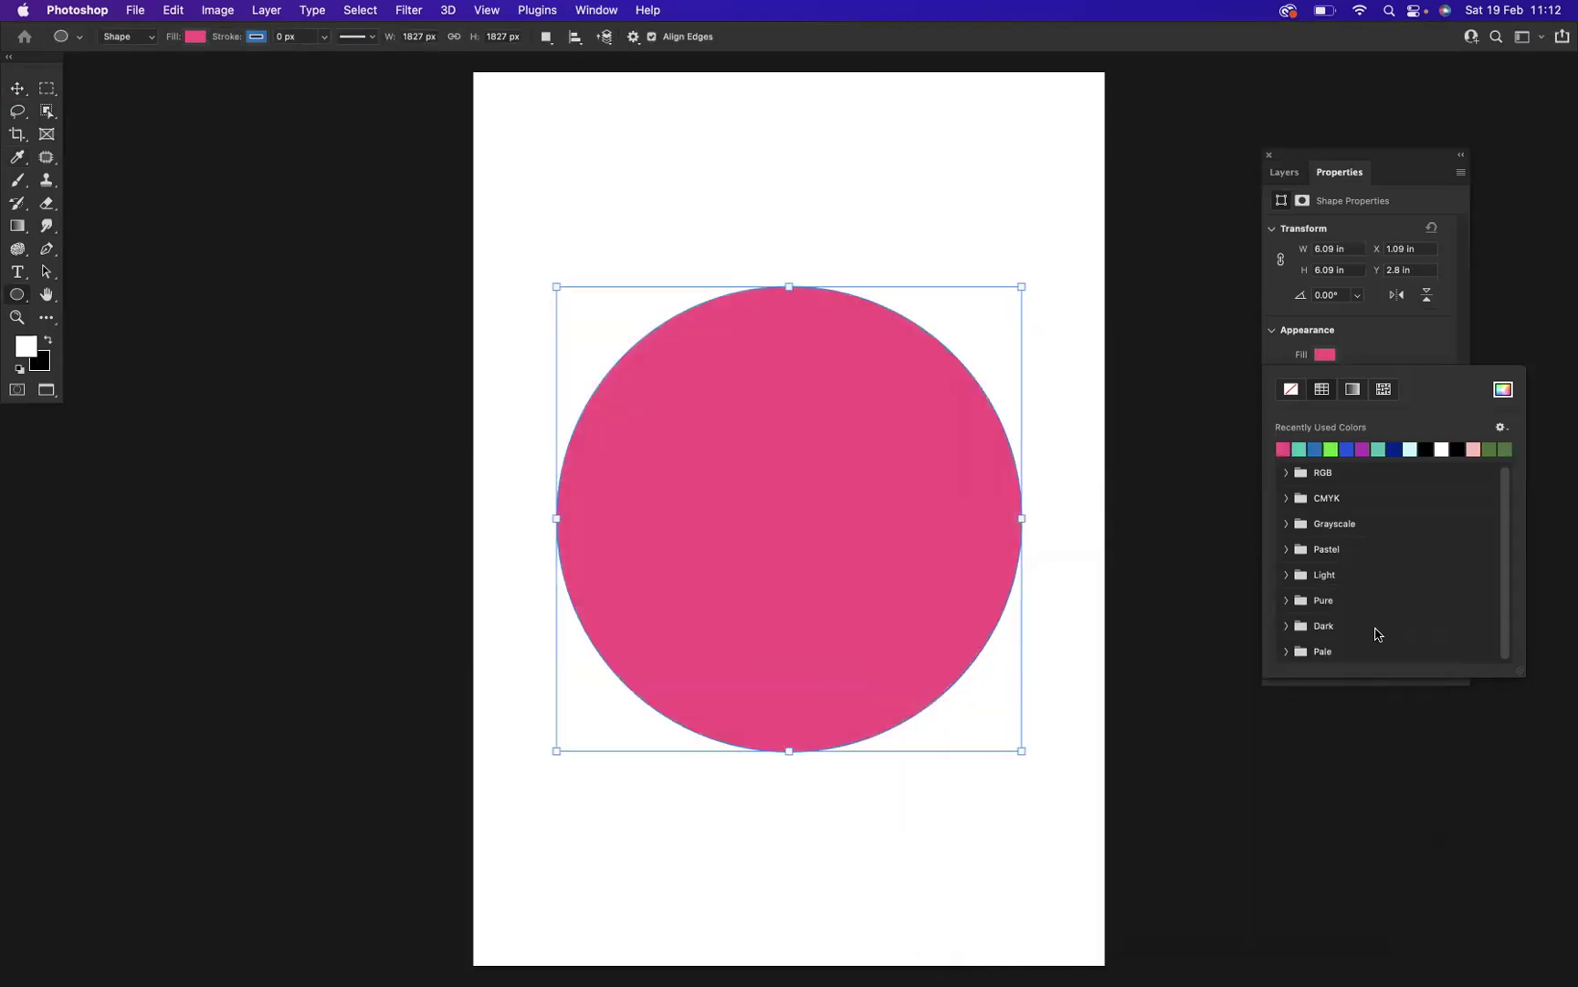
Switch the fill to a gradient and settle on a blue-to-magenta linear preset at 90°
click(1355, 390)
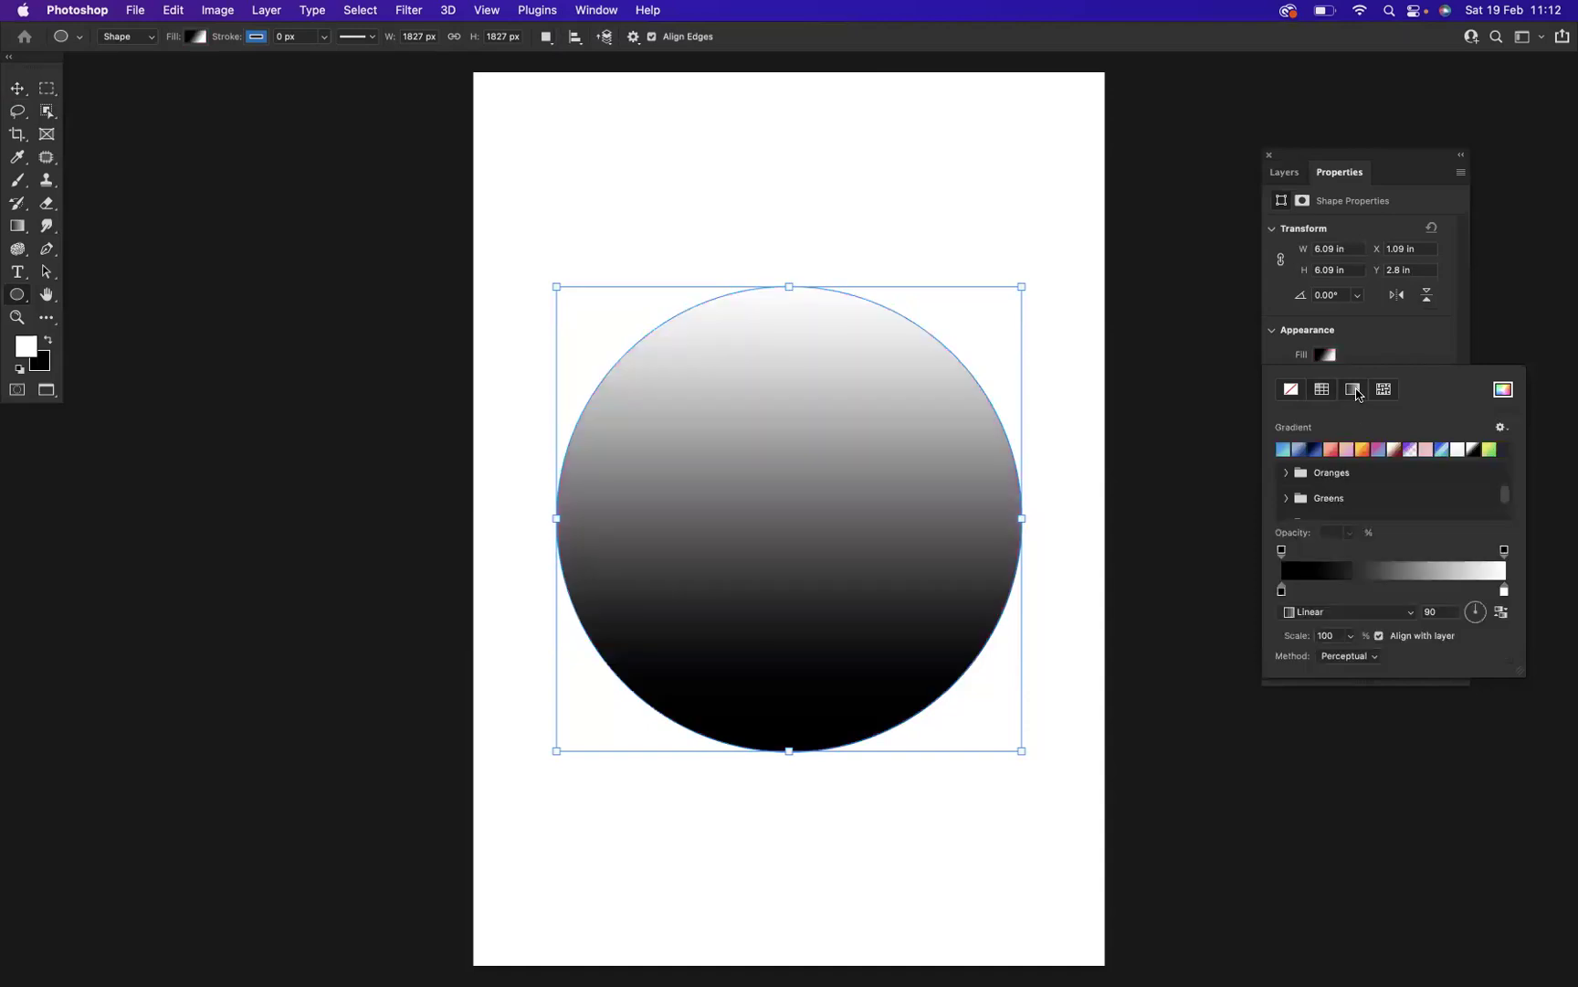
click(1287, 473)
click(1393, 500)
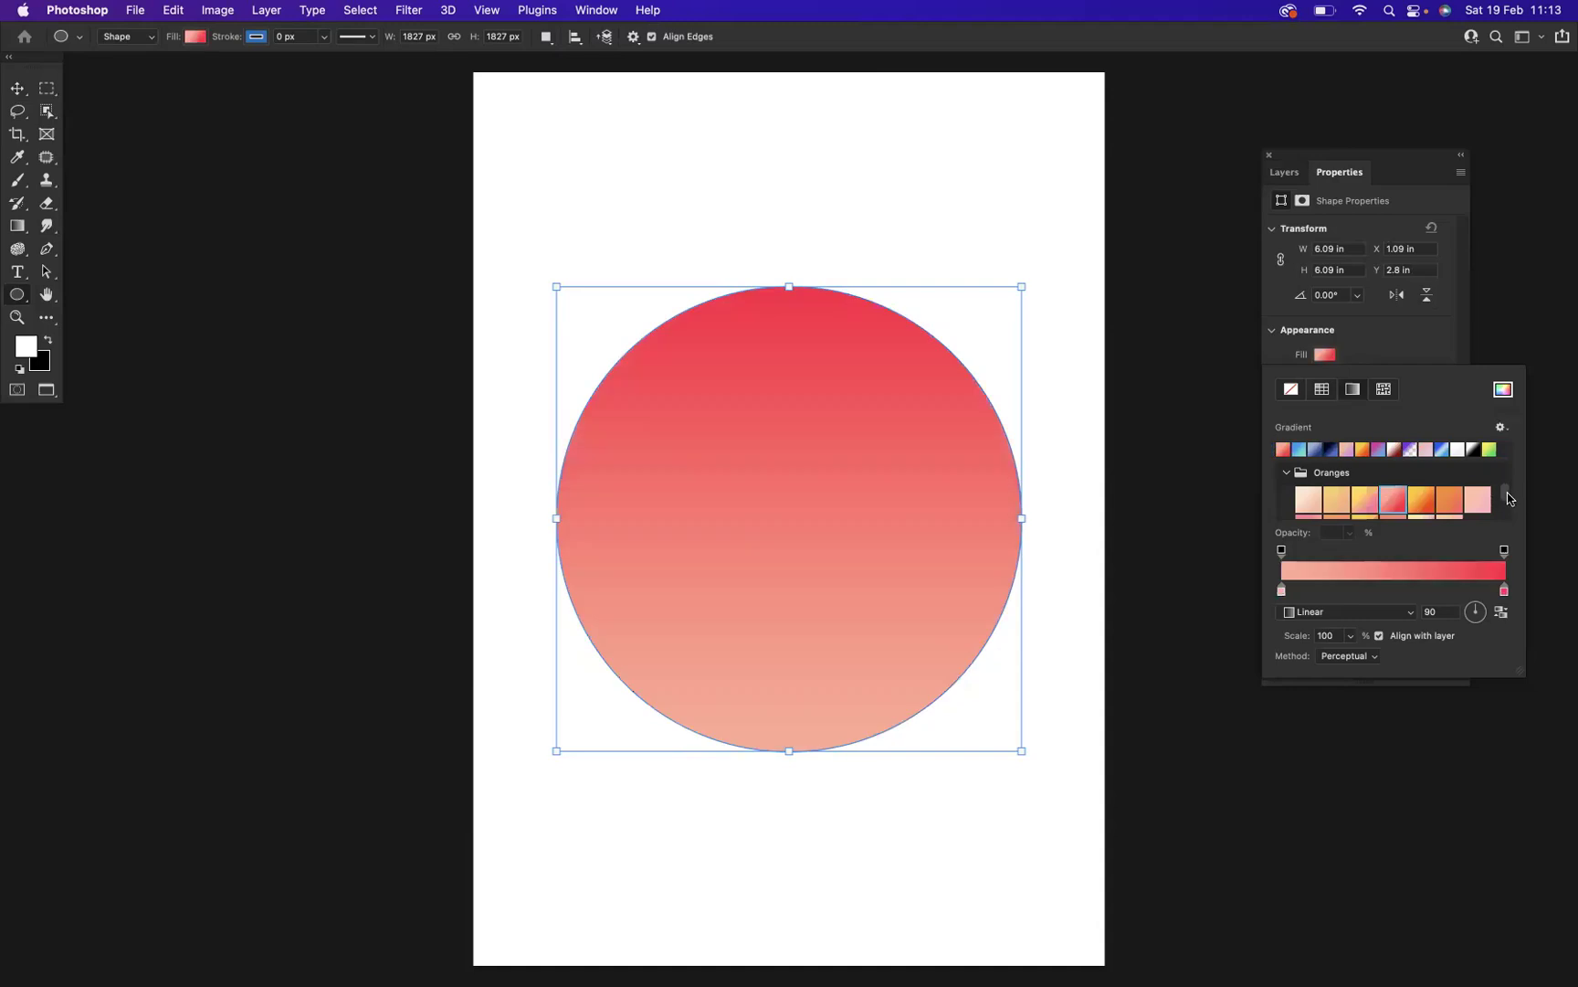
scroll(1509, 497, down, 3)
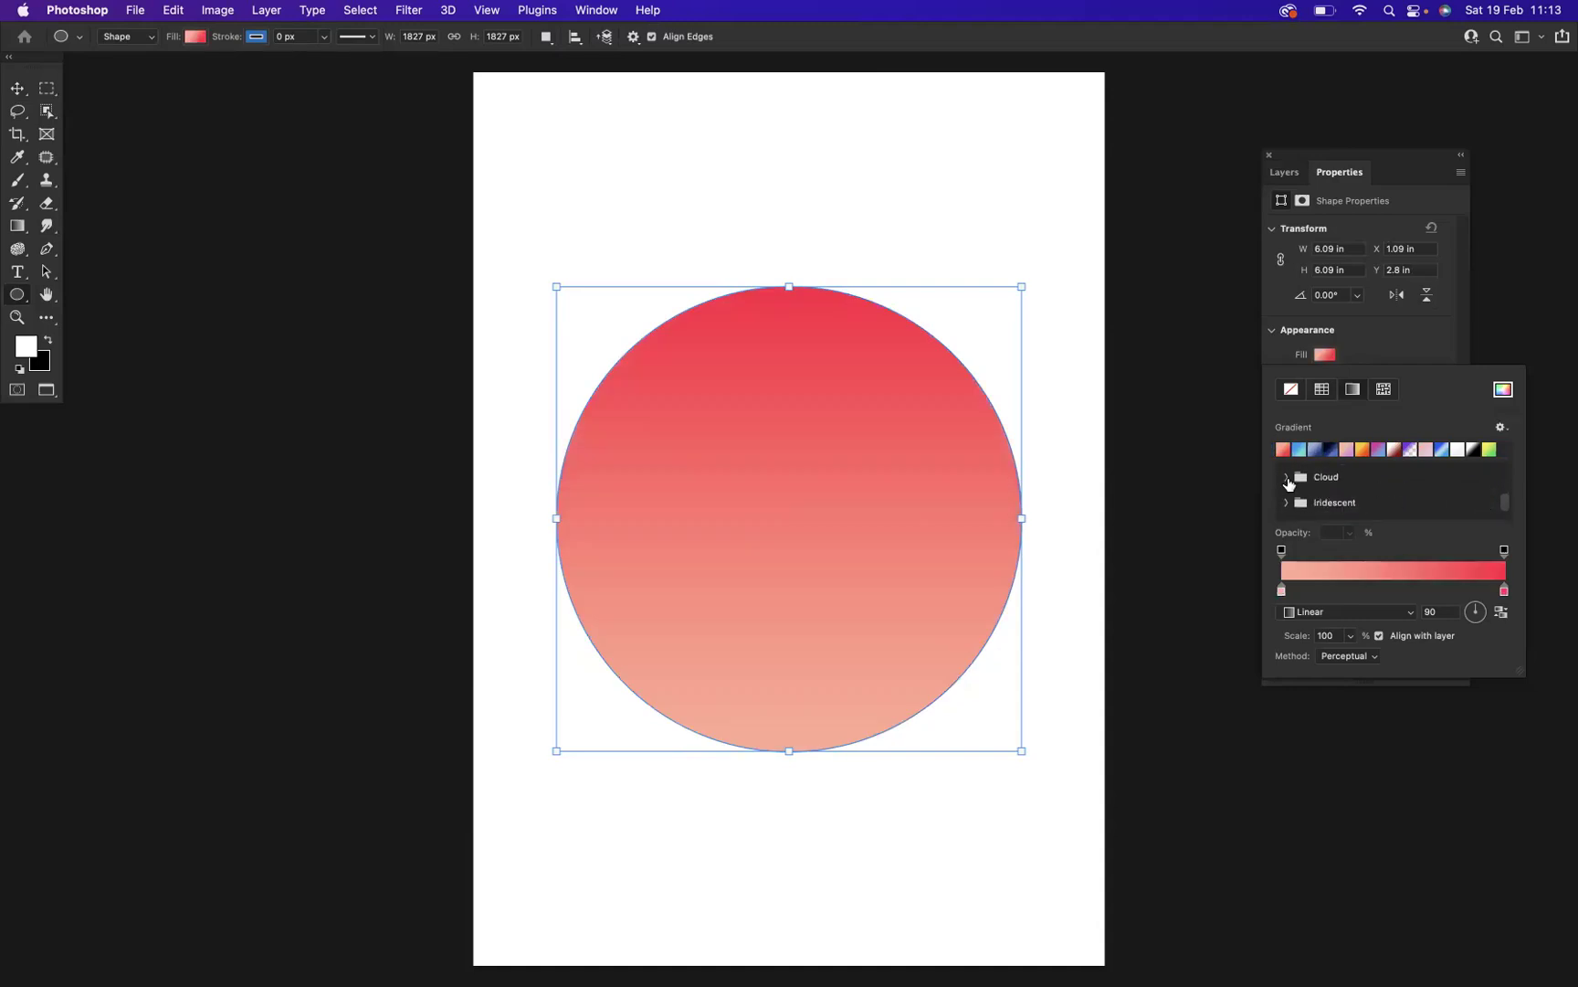
click(1287, 477)
scroll(1505, 504, down, 3)
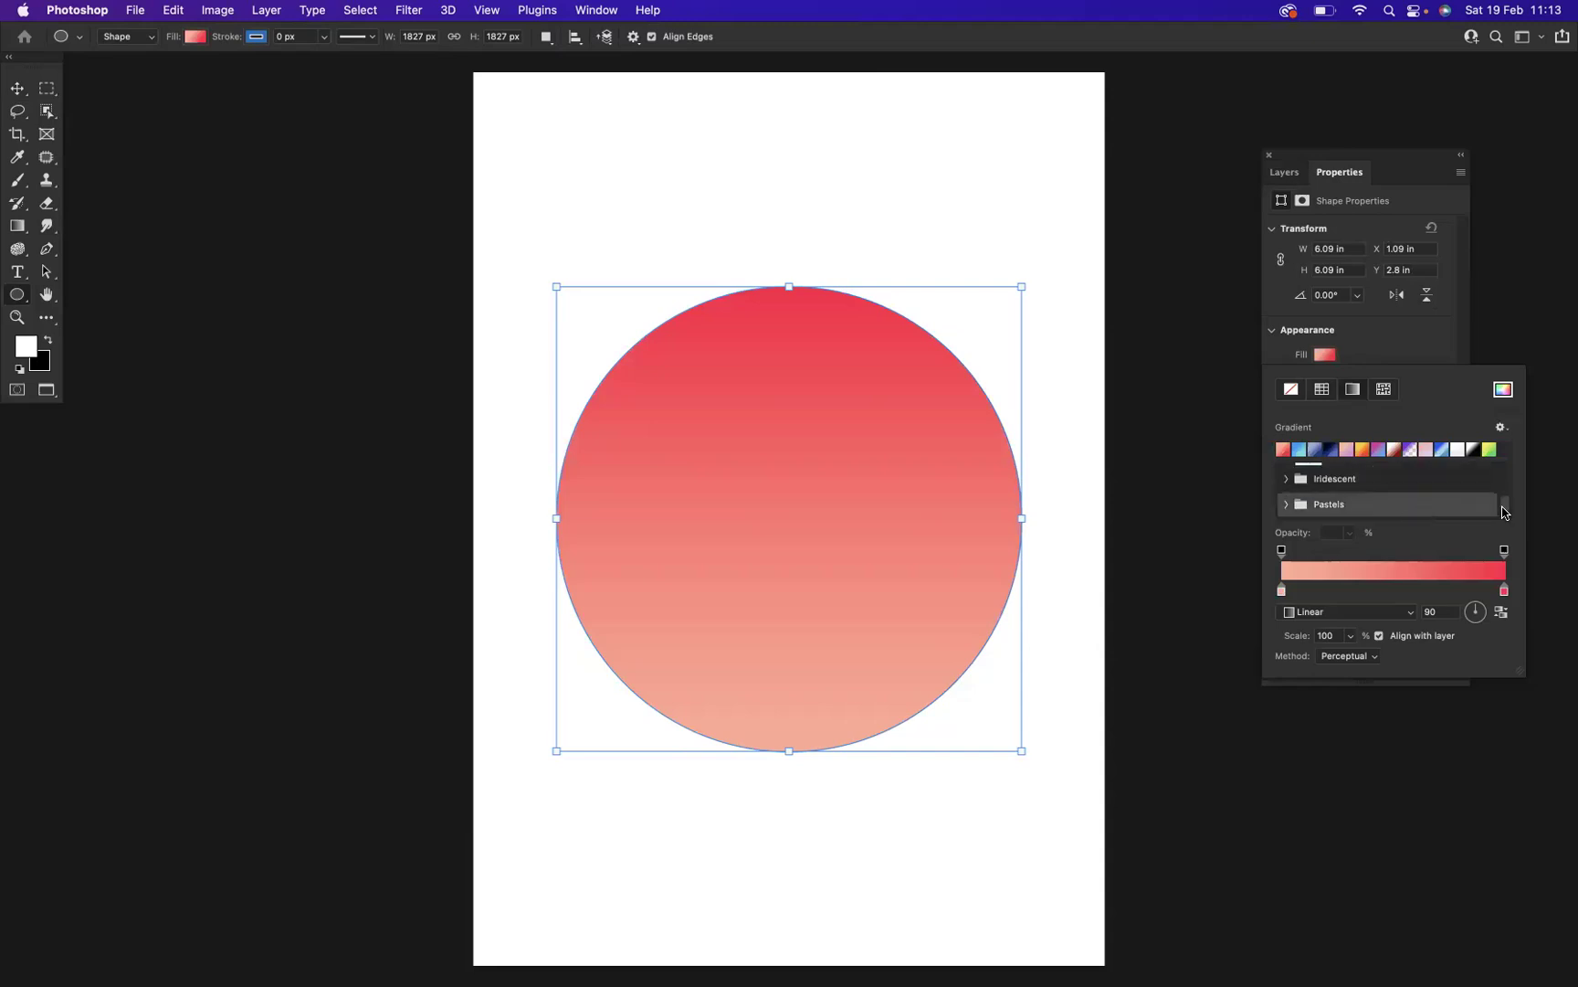
click(1287, 504)
scroll(1504, 503, down, 2)
click(1308, 490)
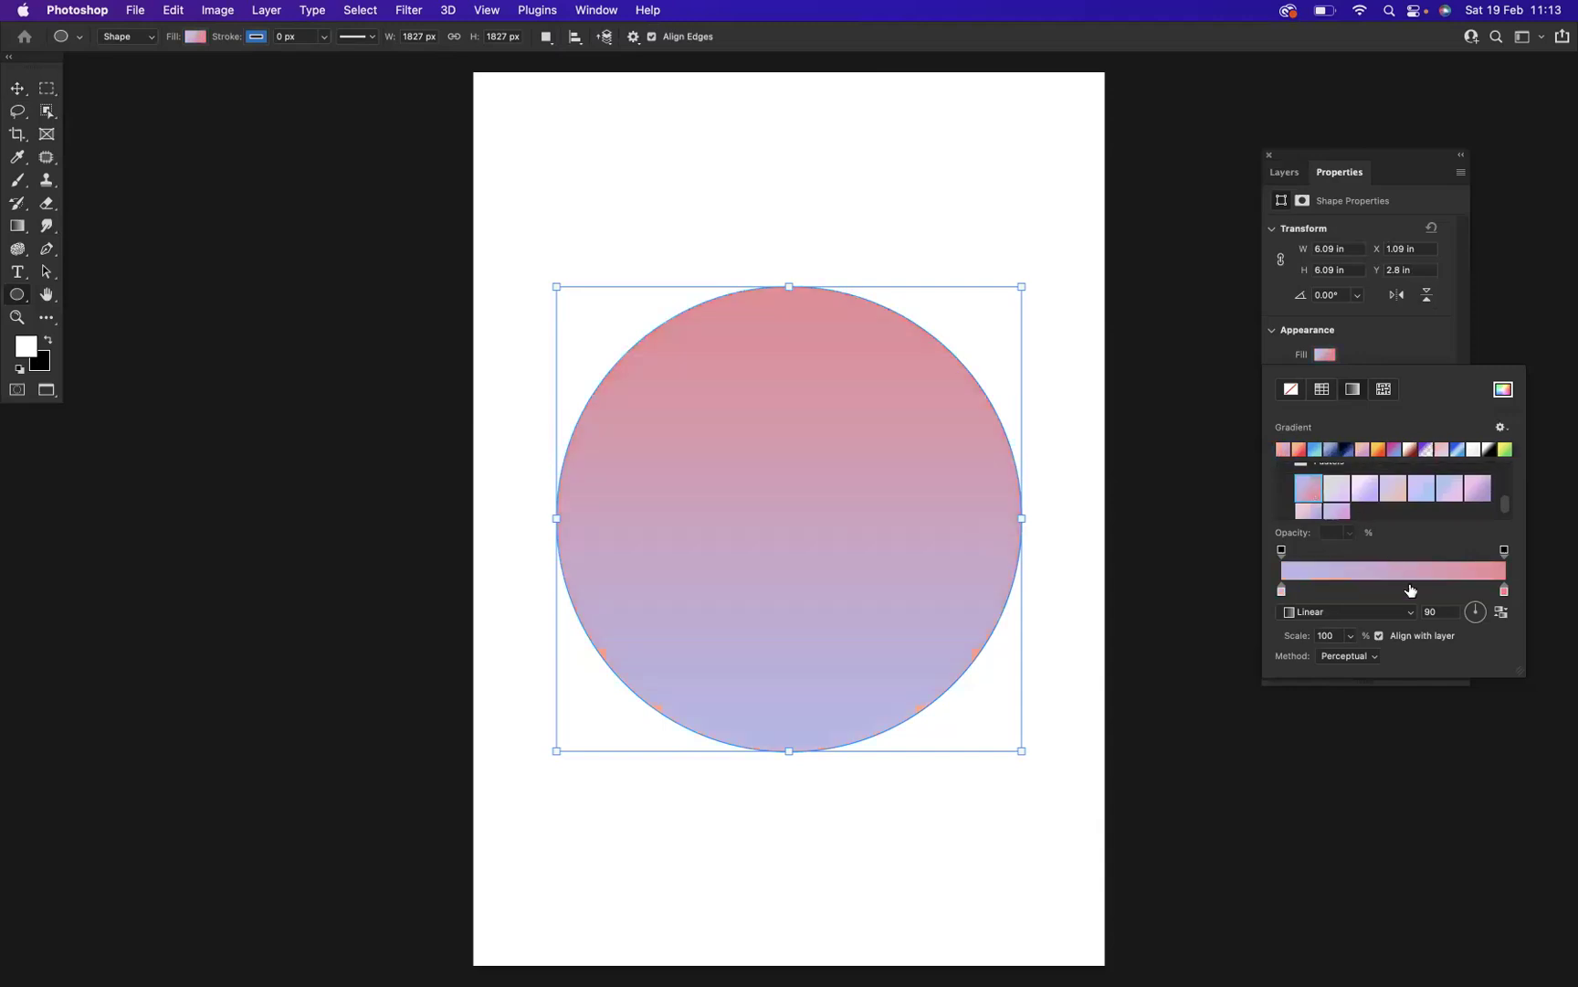
drag(1468, 613, 1495, 632)
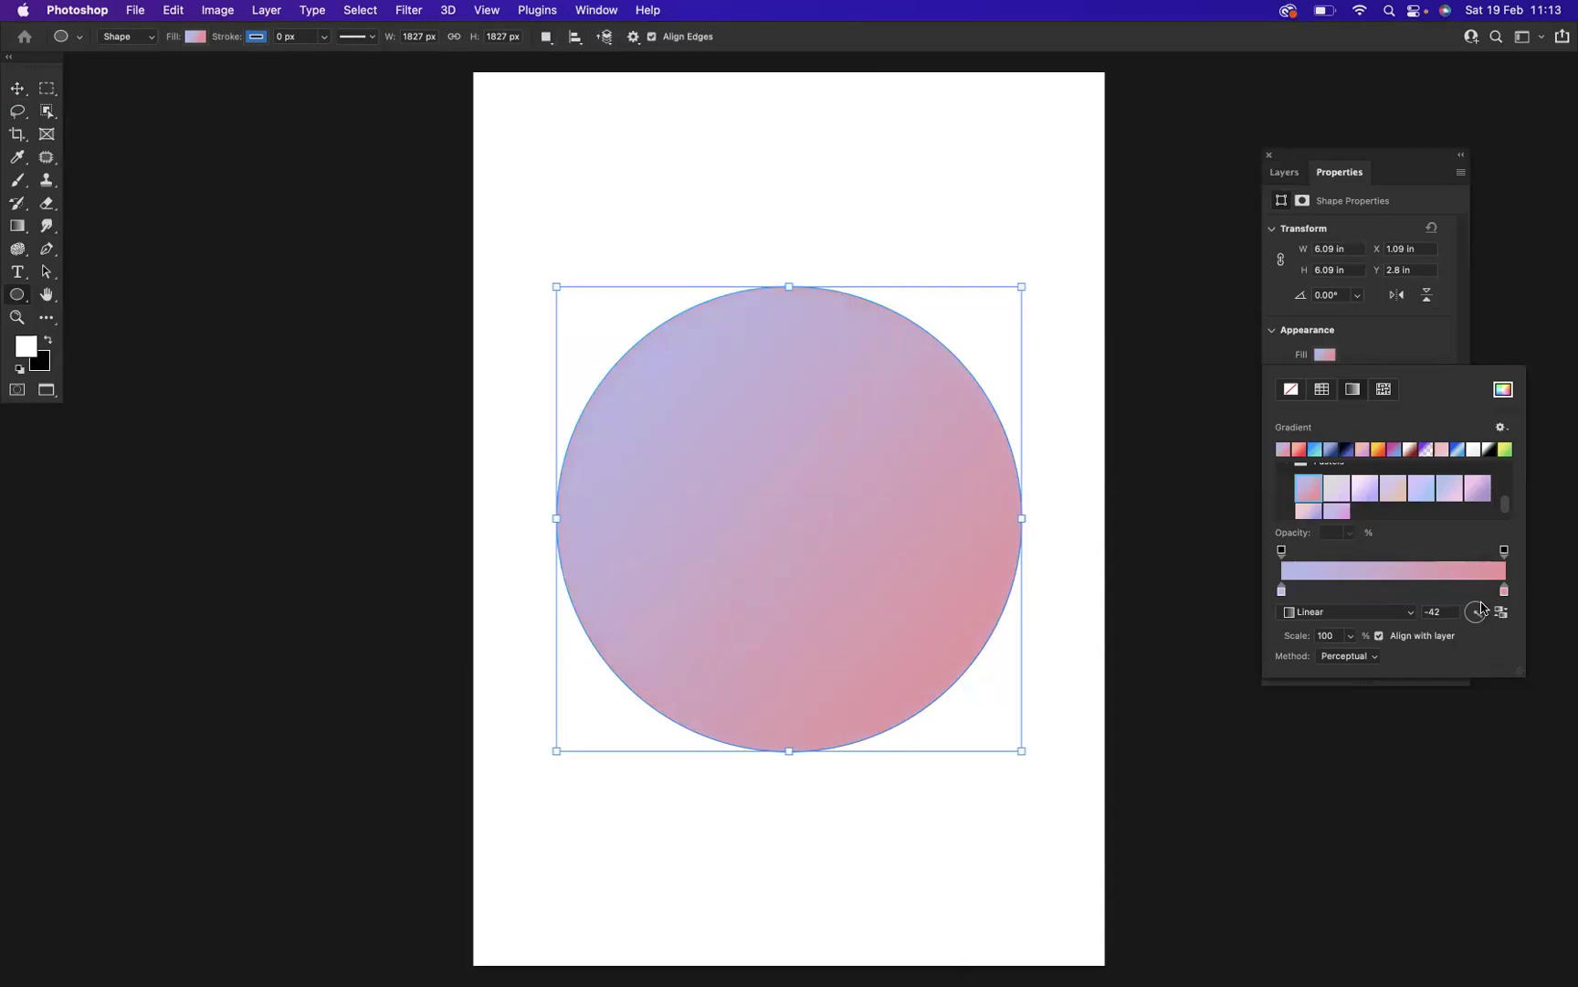
key(super+z)
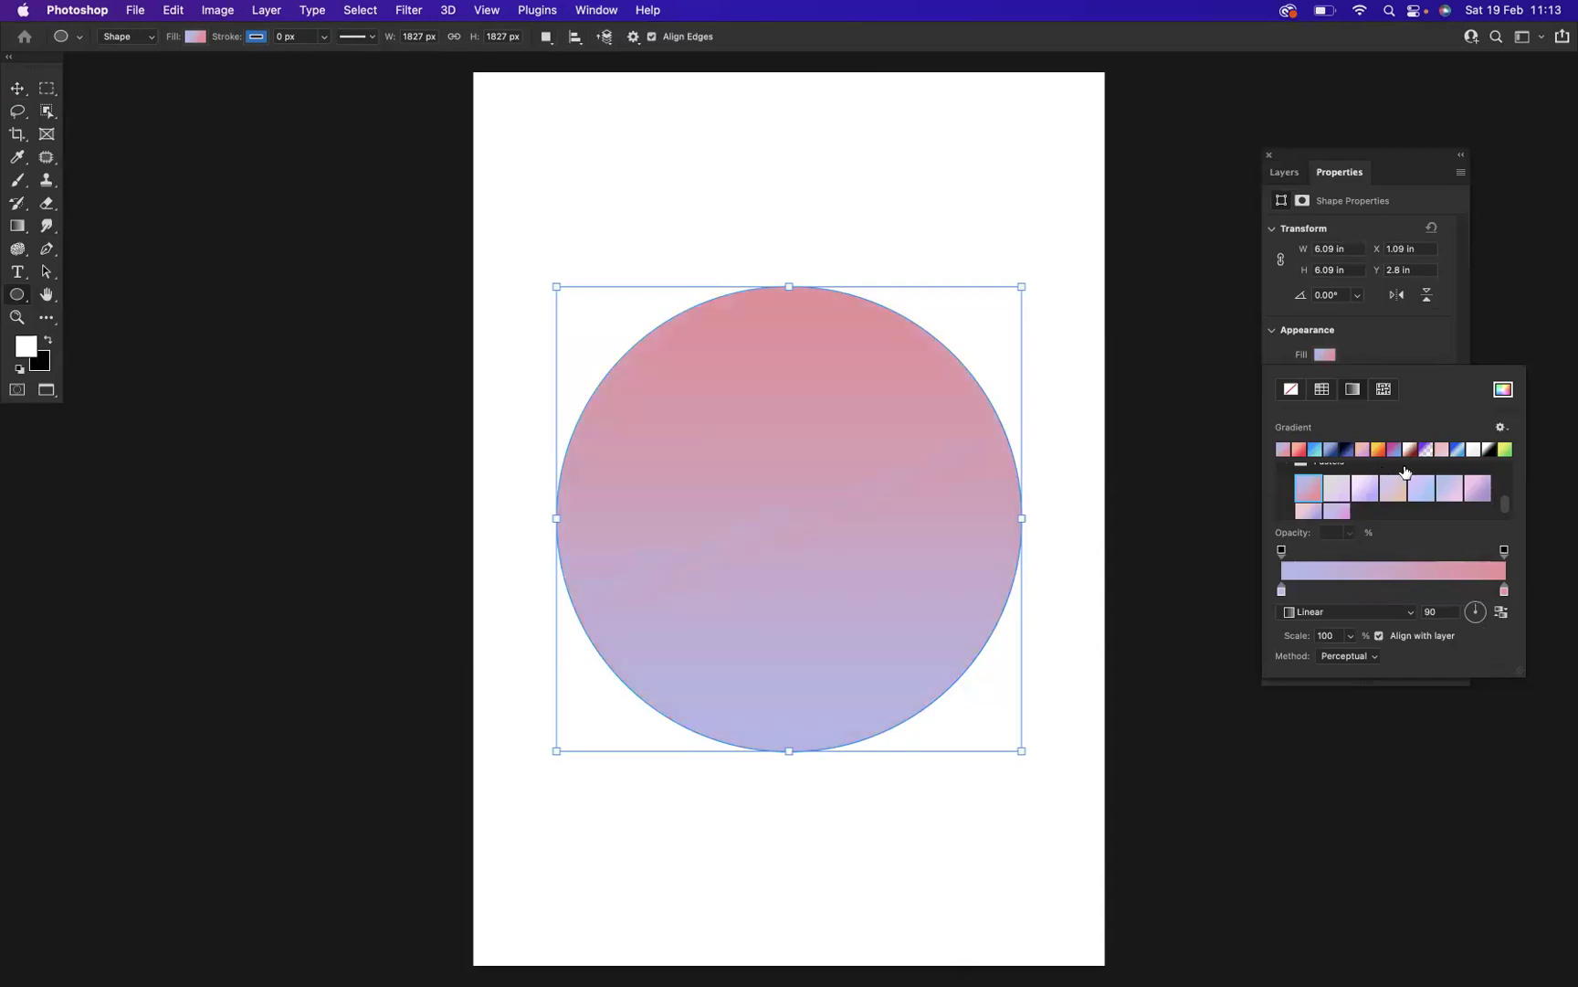
click(1391, 450)
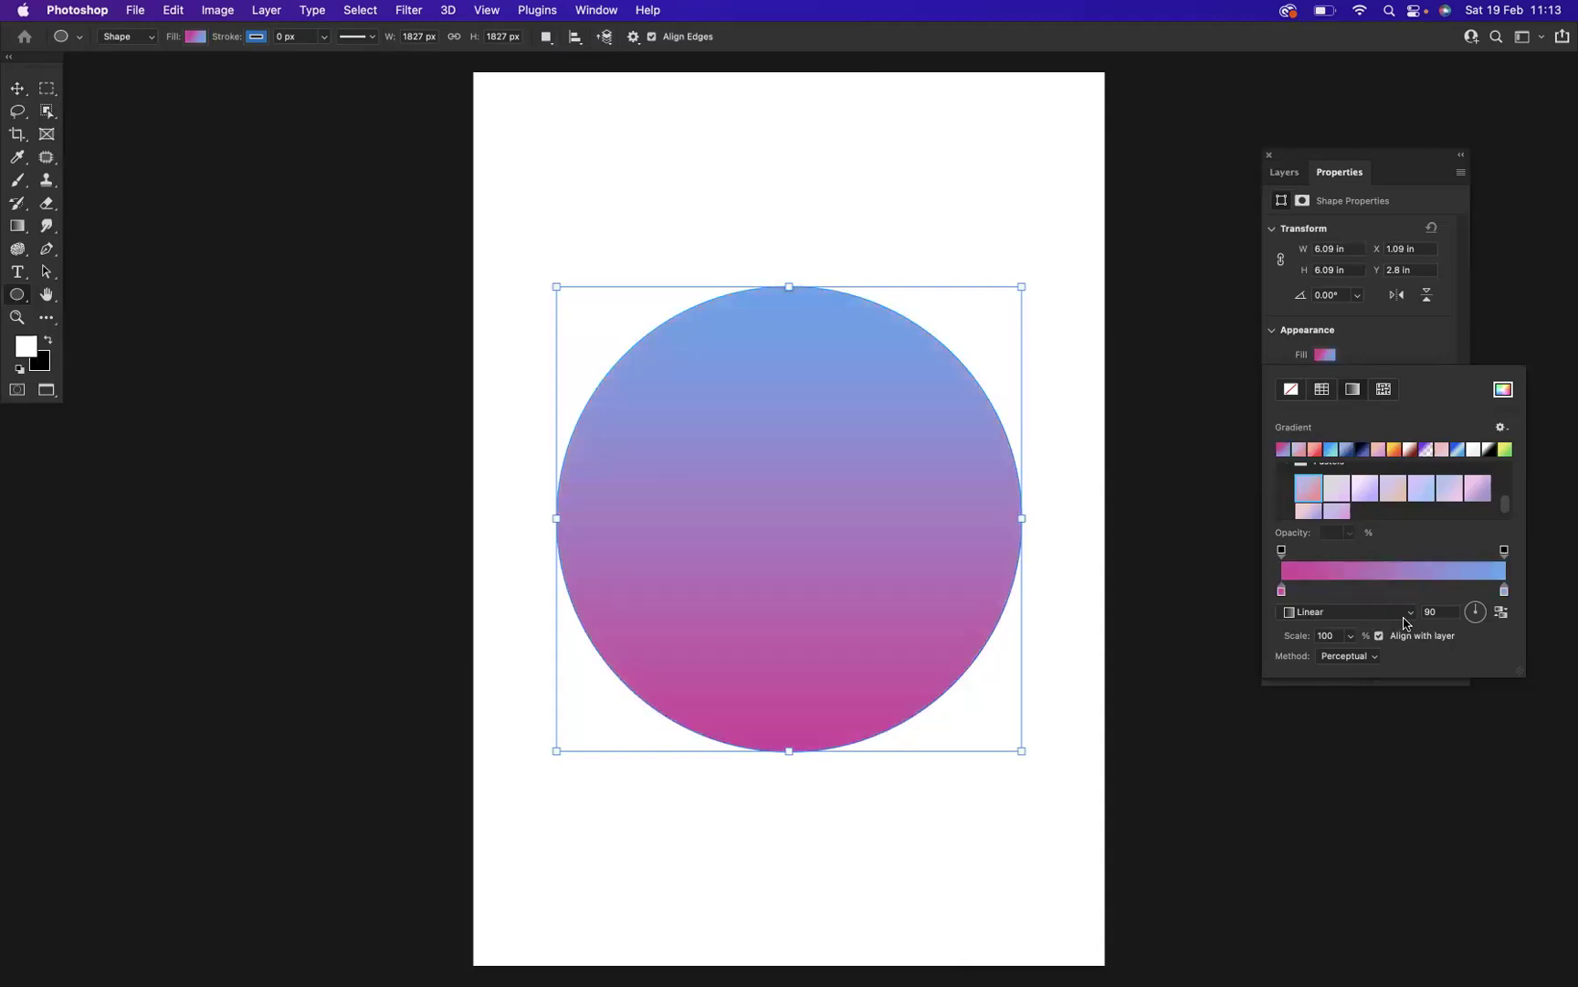
Reverse the fill gradient so magenta is on top, keeping the Linear style after trying Radial and Diamond
click(1407, 613)
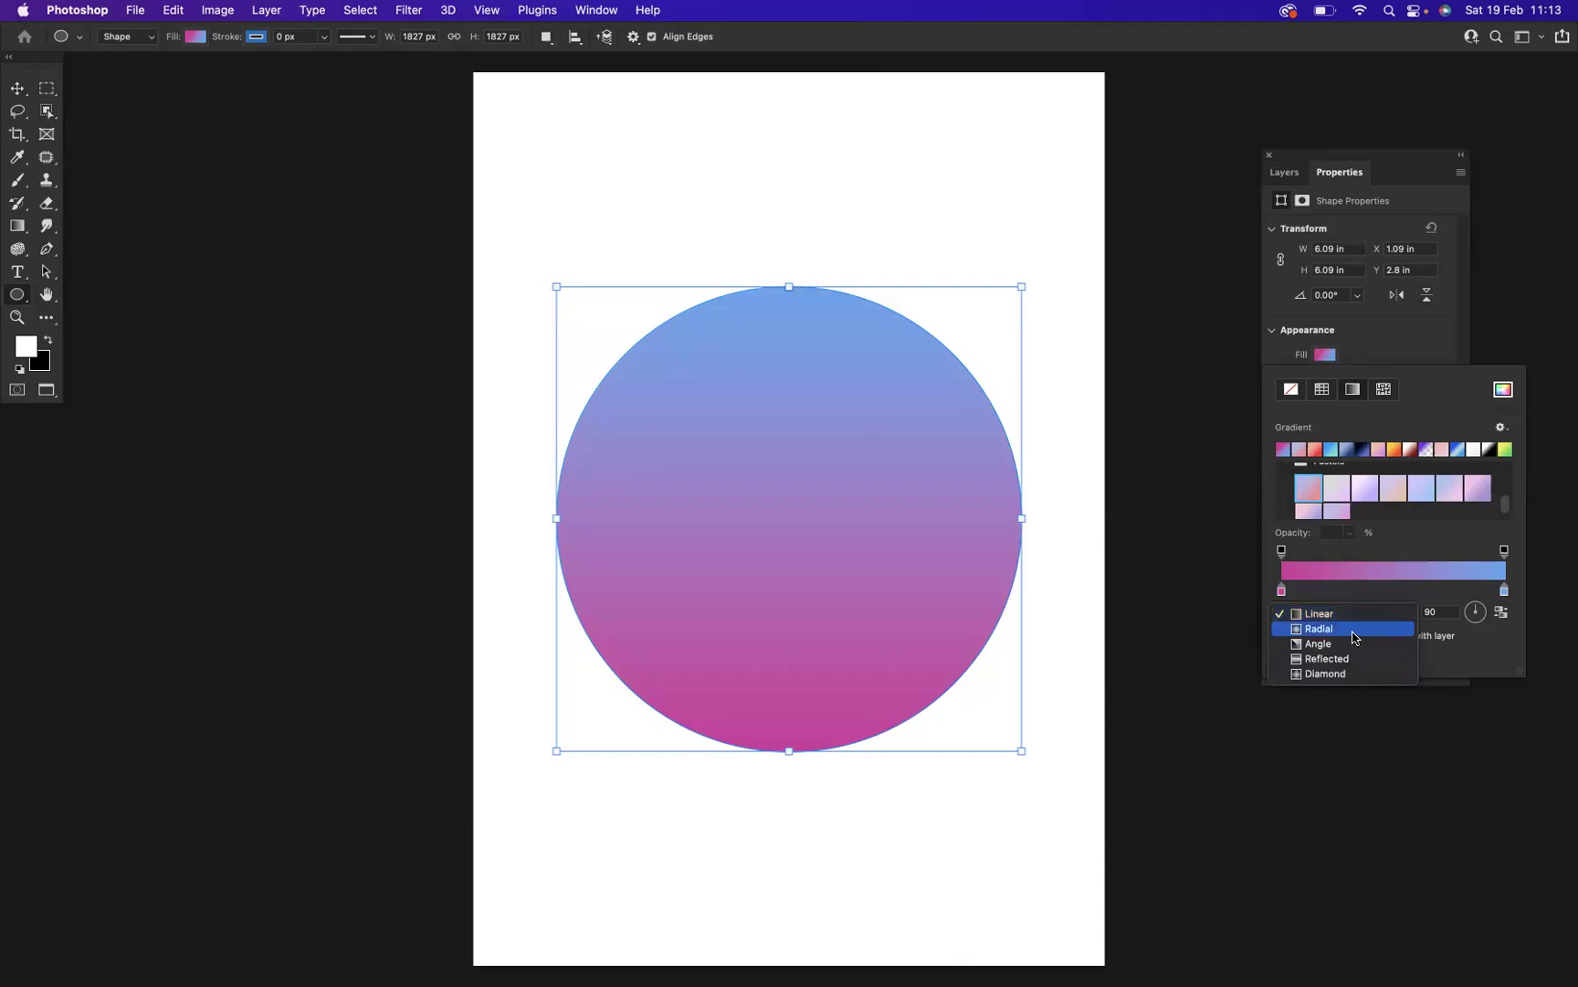
click(1353, 631)
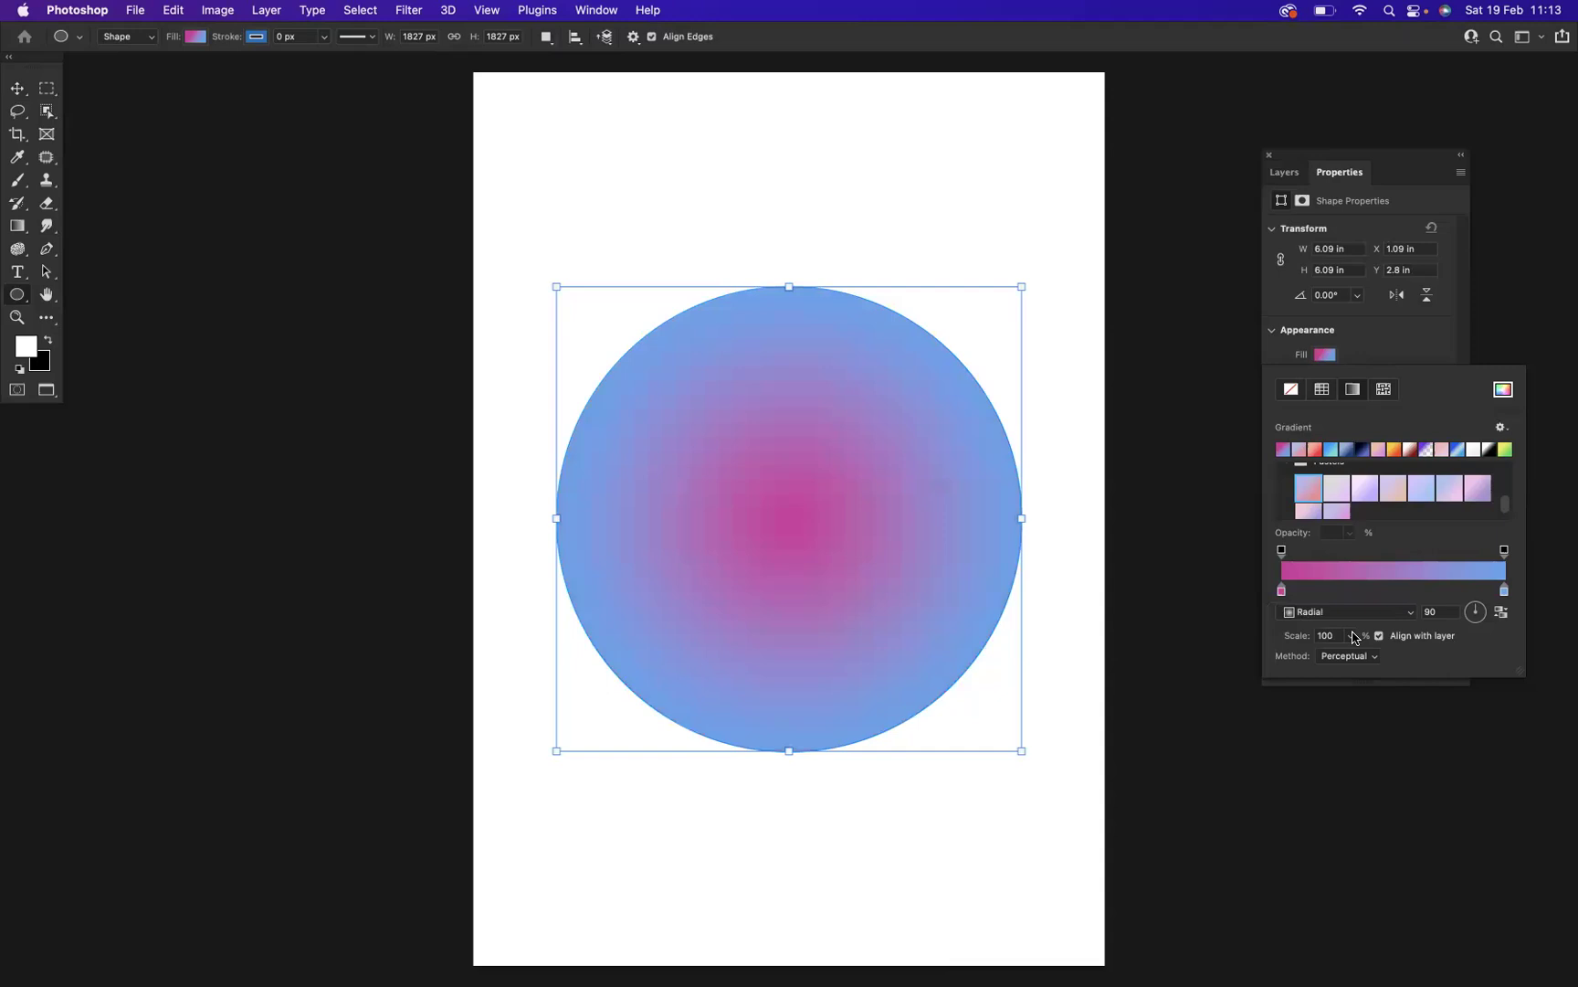
click(1501, 611)
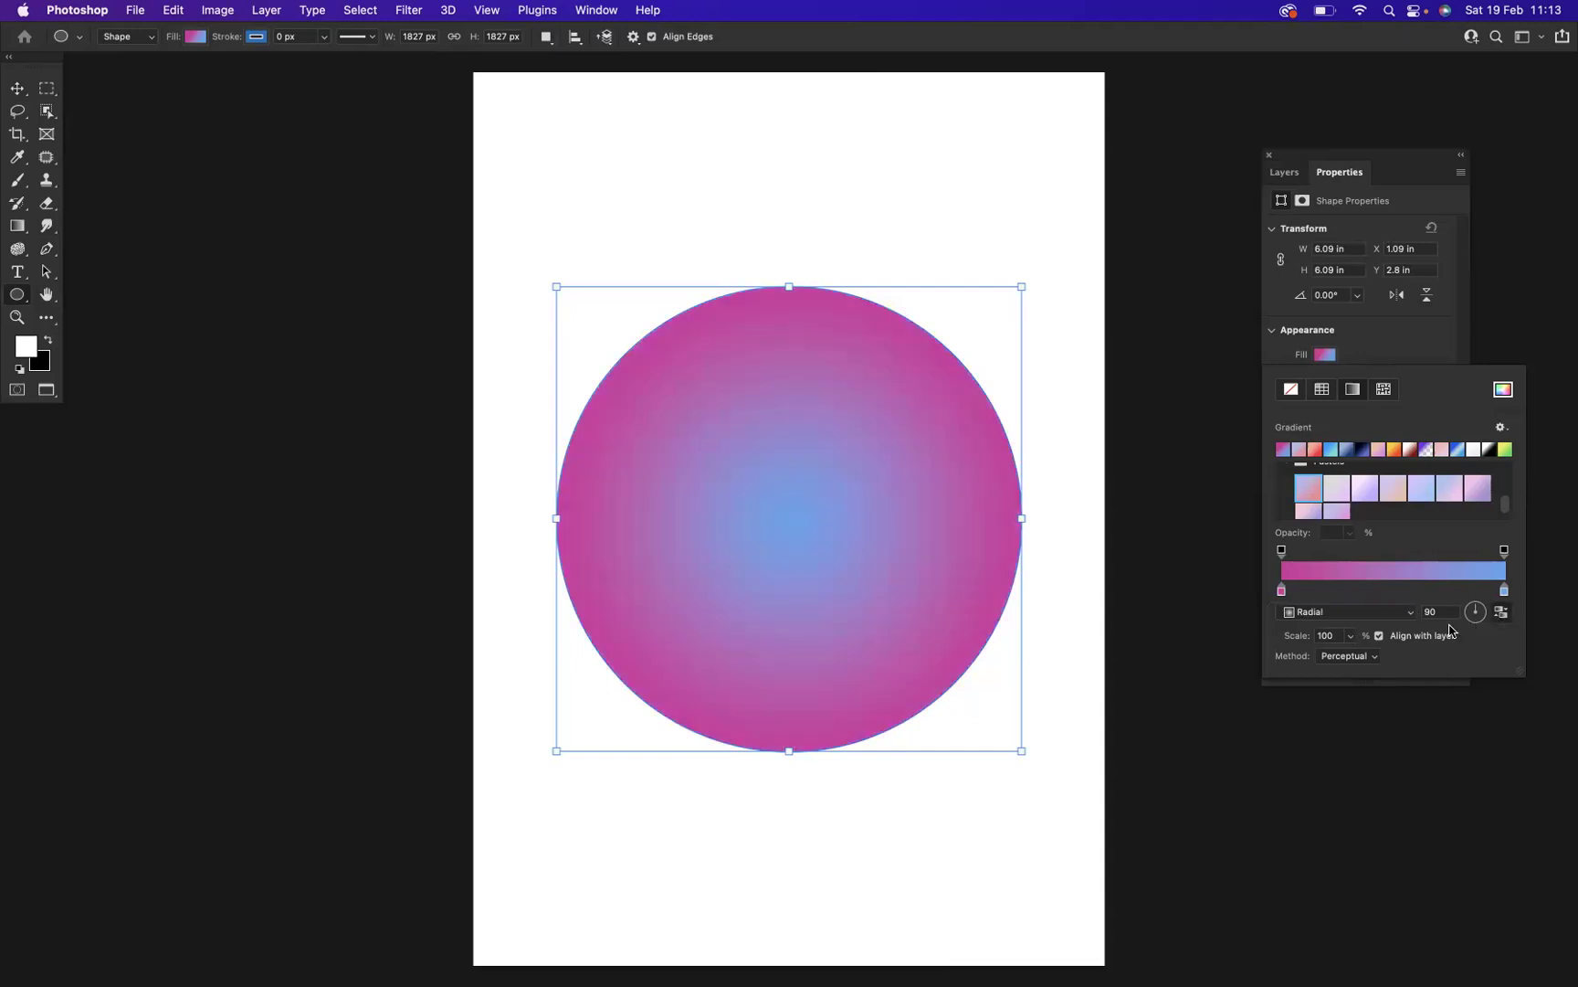
click(1410, 618)
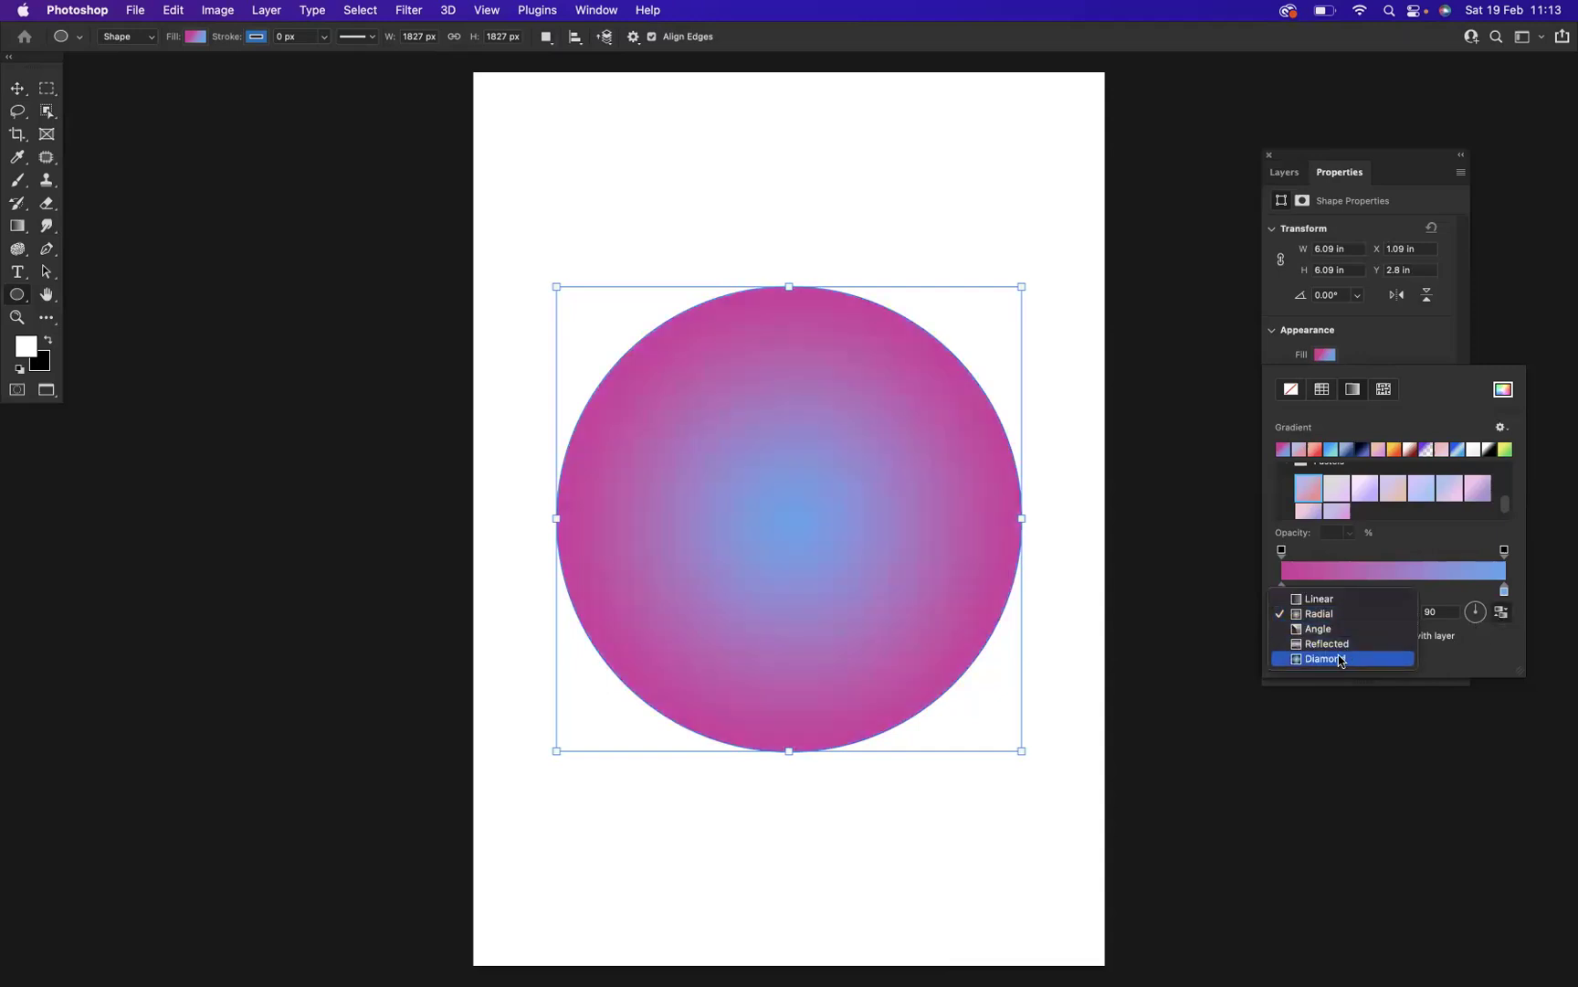
click(1340, 657)
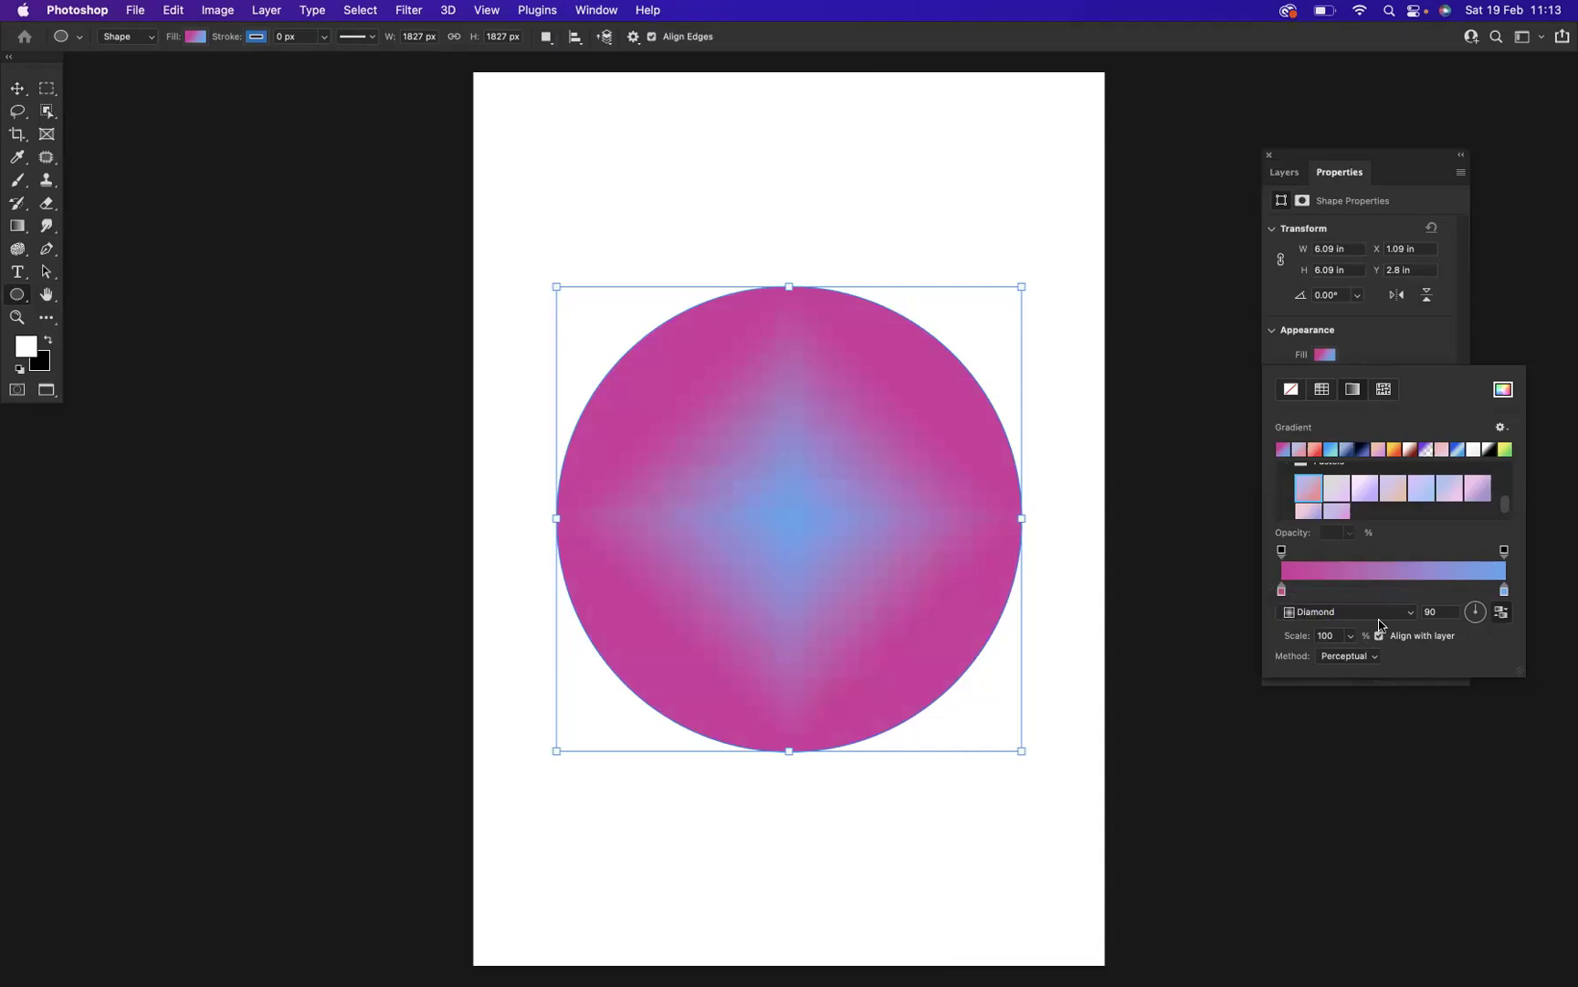
click(1381, 617)
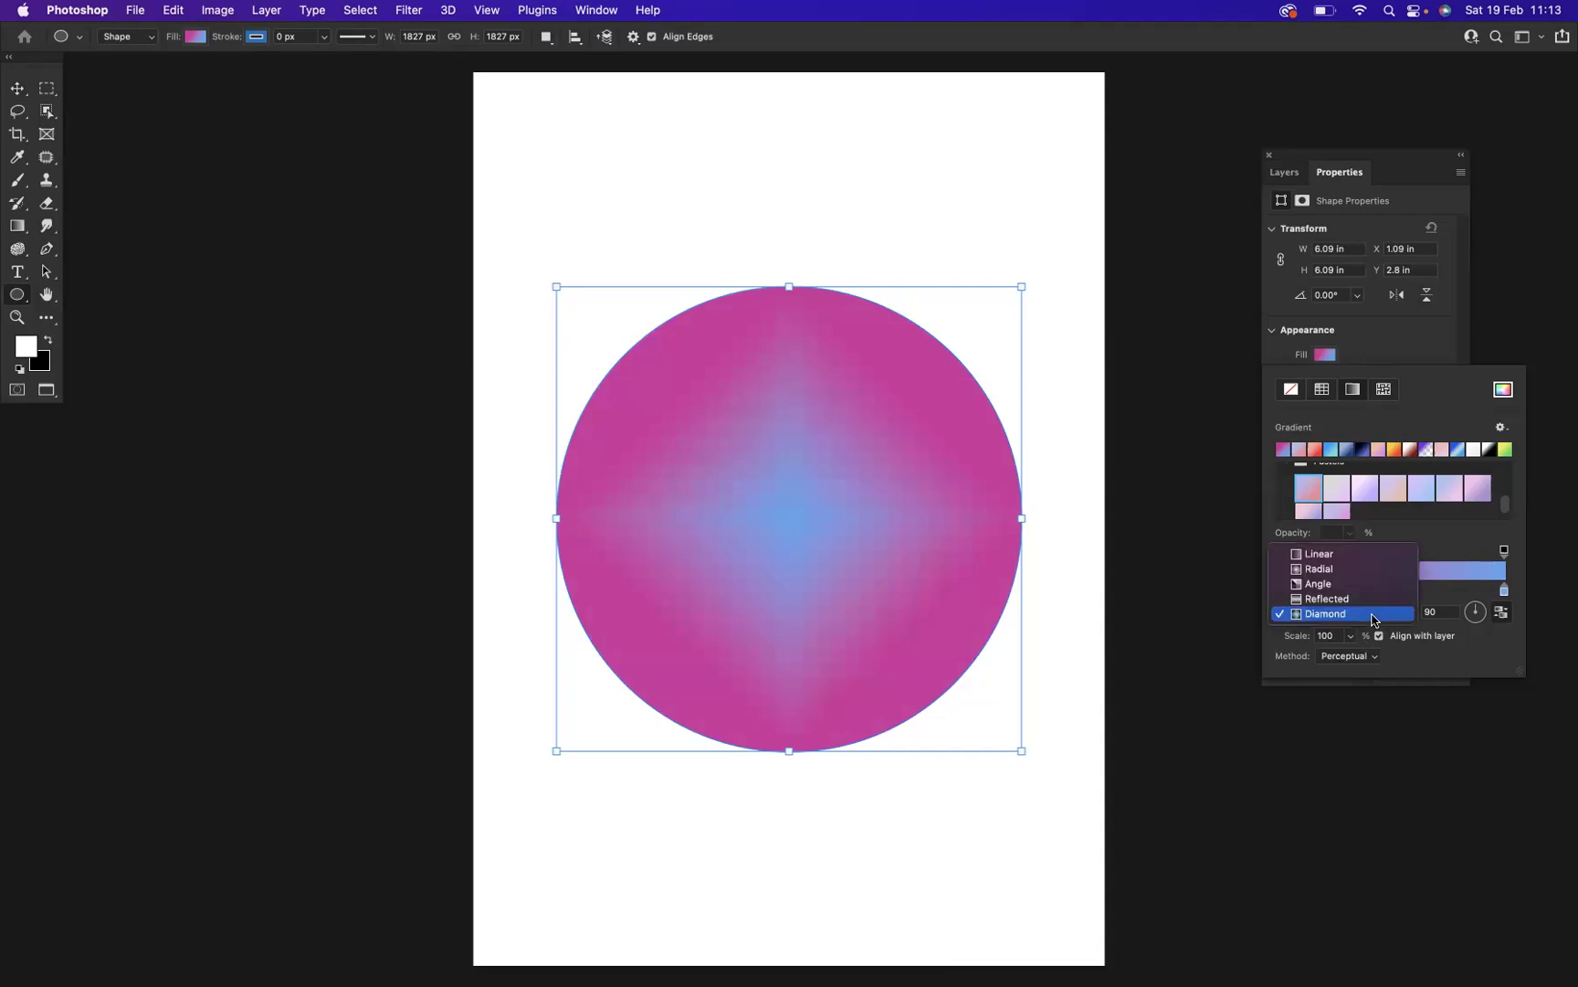
click(1322, 554)
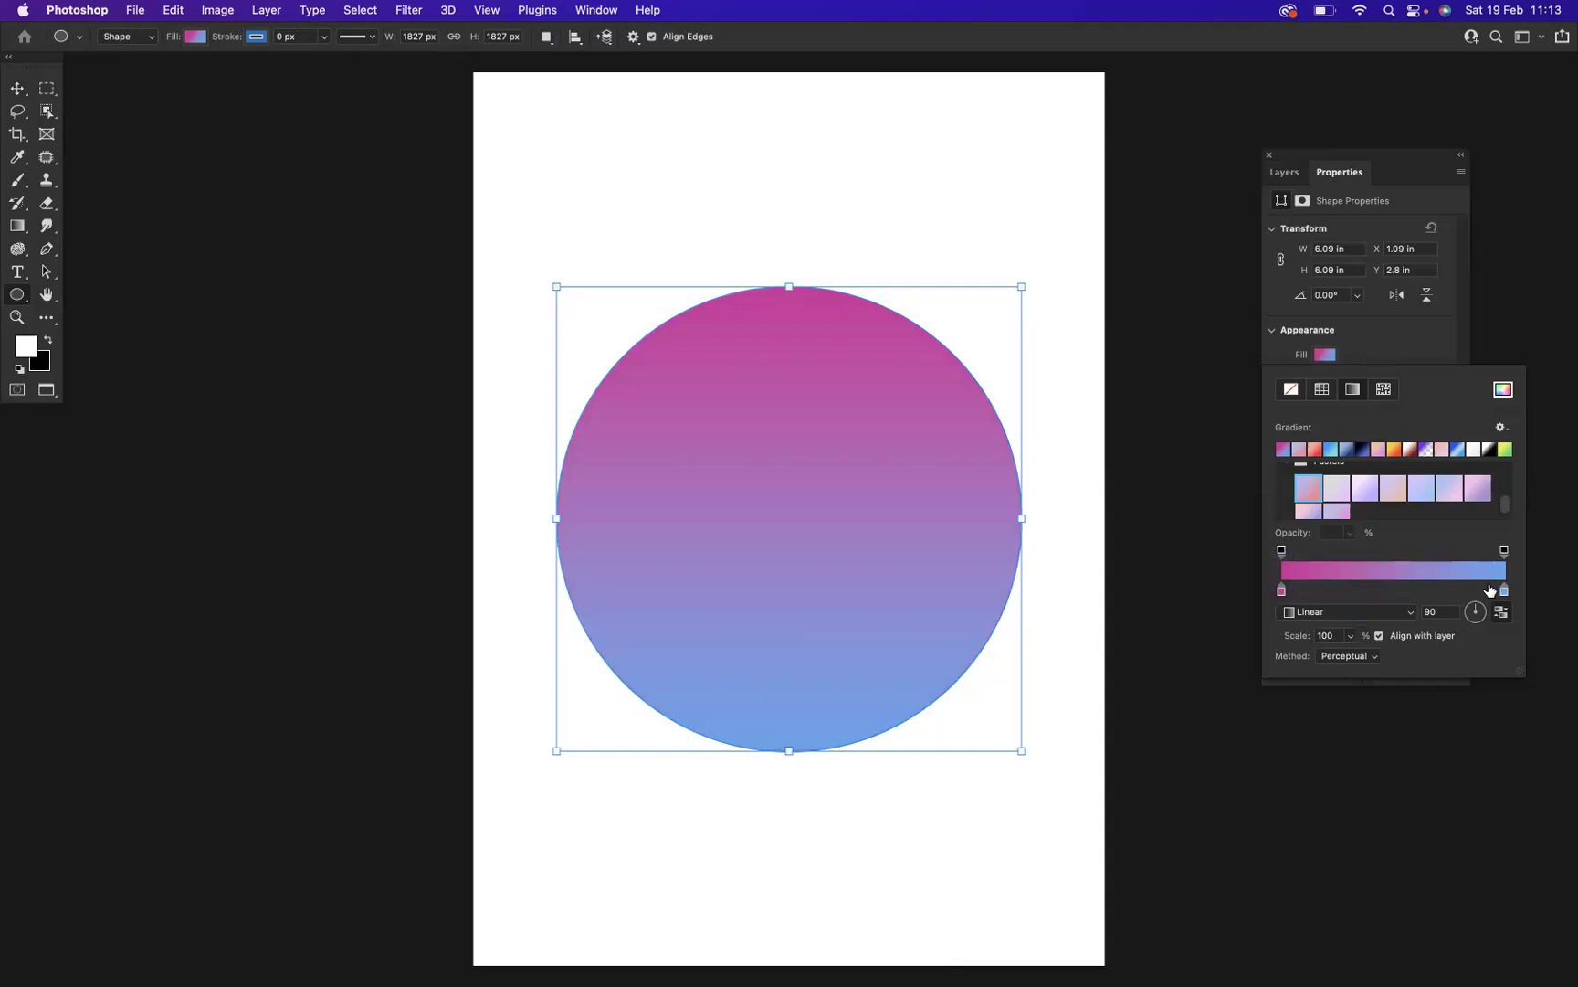
Recolour the gradient's left stop to a dark green
drag(1507, 508, 1509, 482)
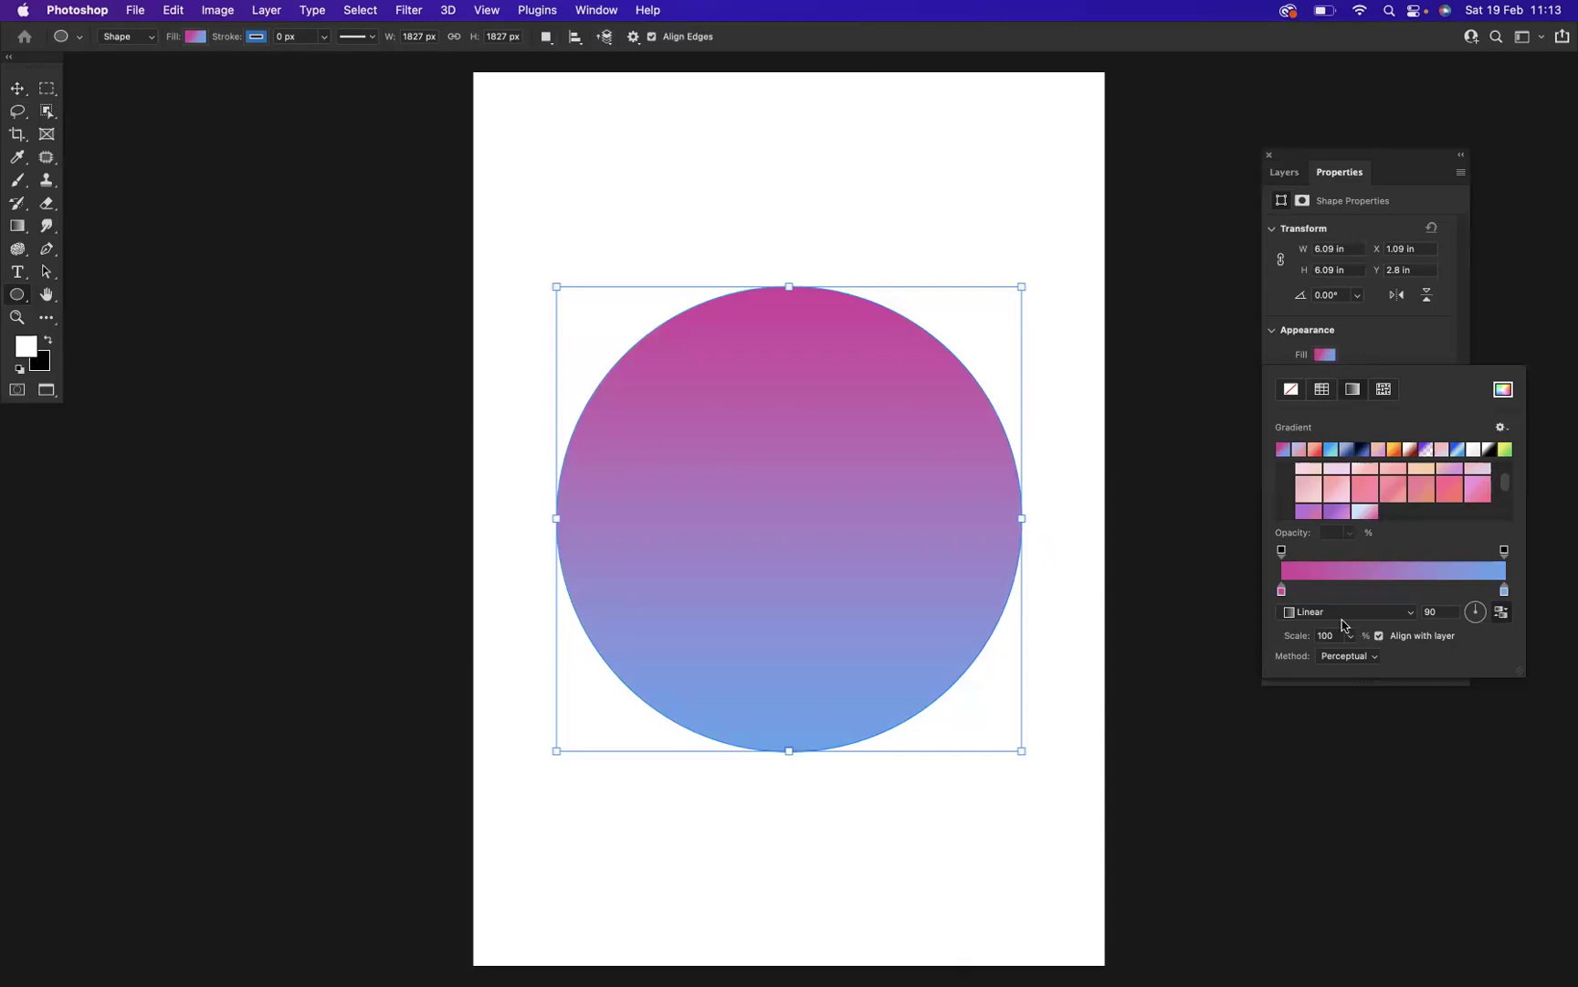
double_click(1282, 592)
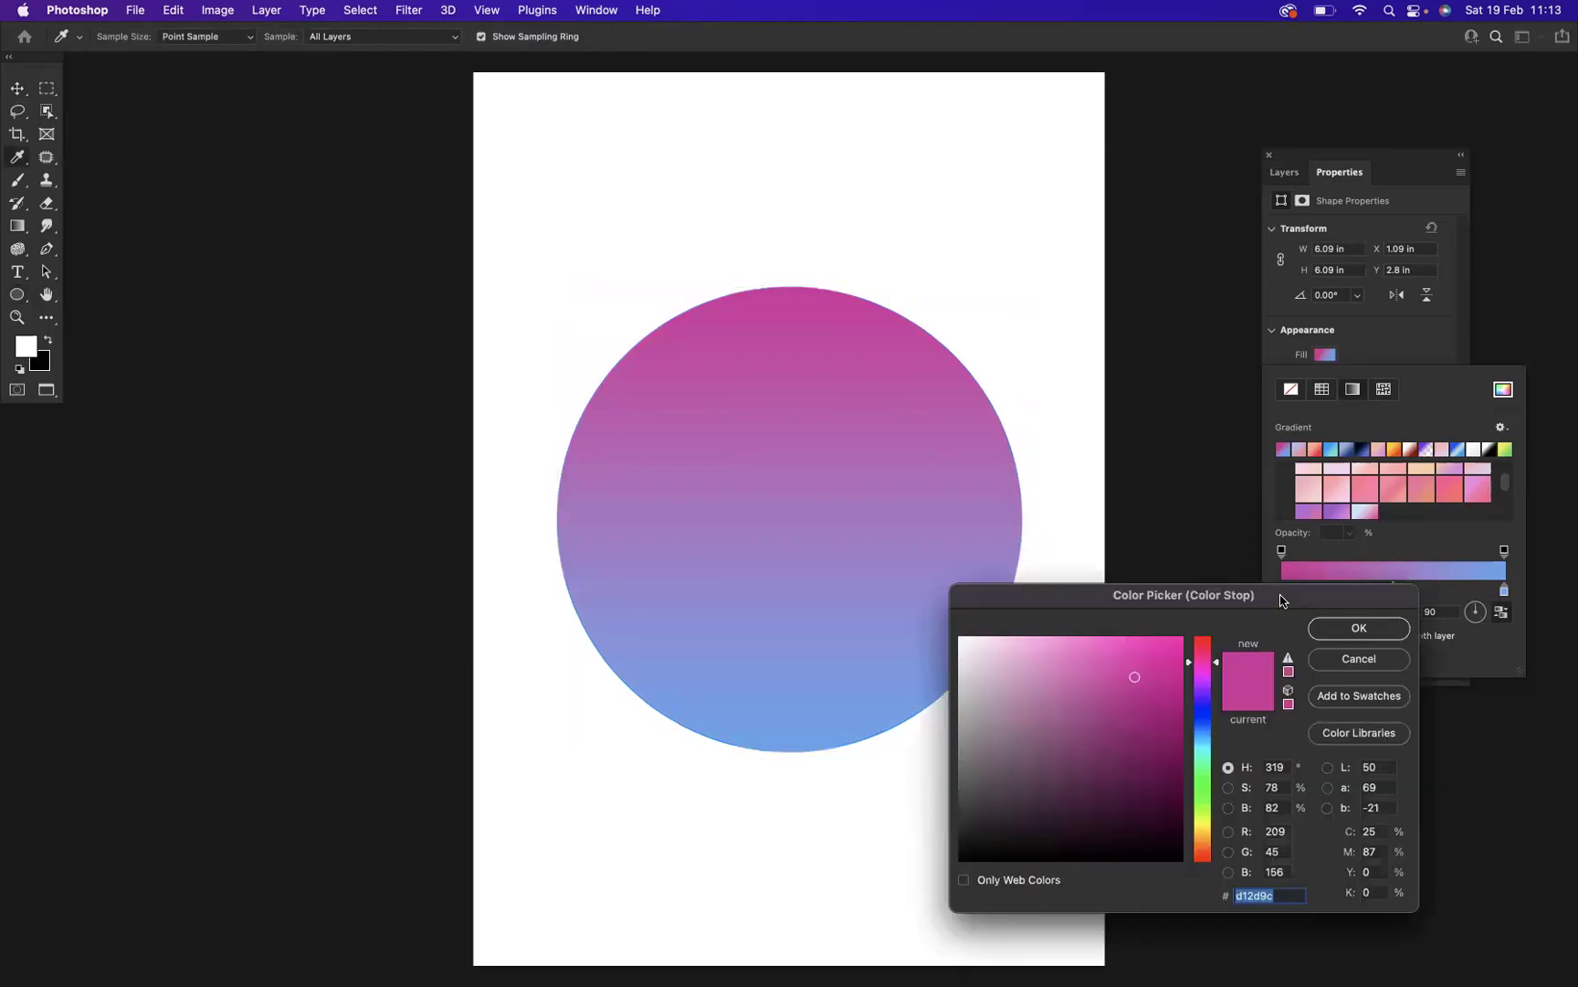
click(1204, 774)
click(1163, 726)
click(1359, 628)
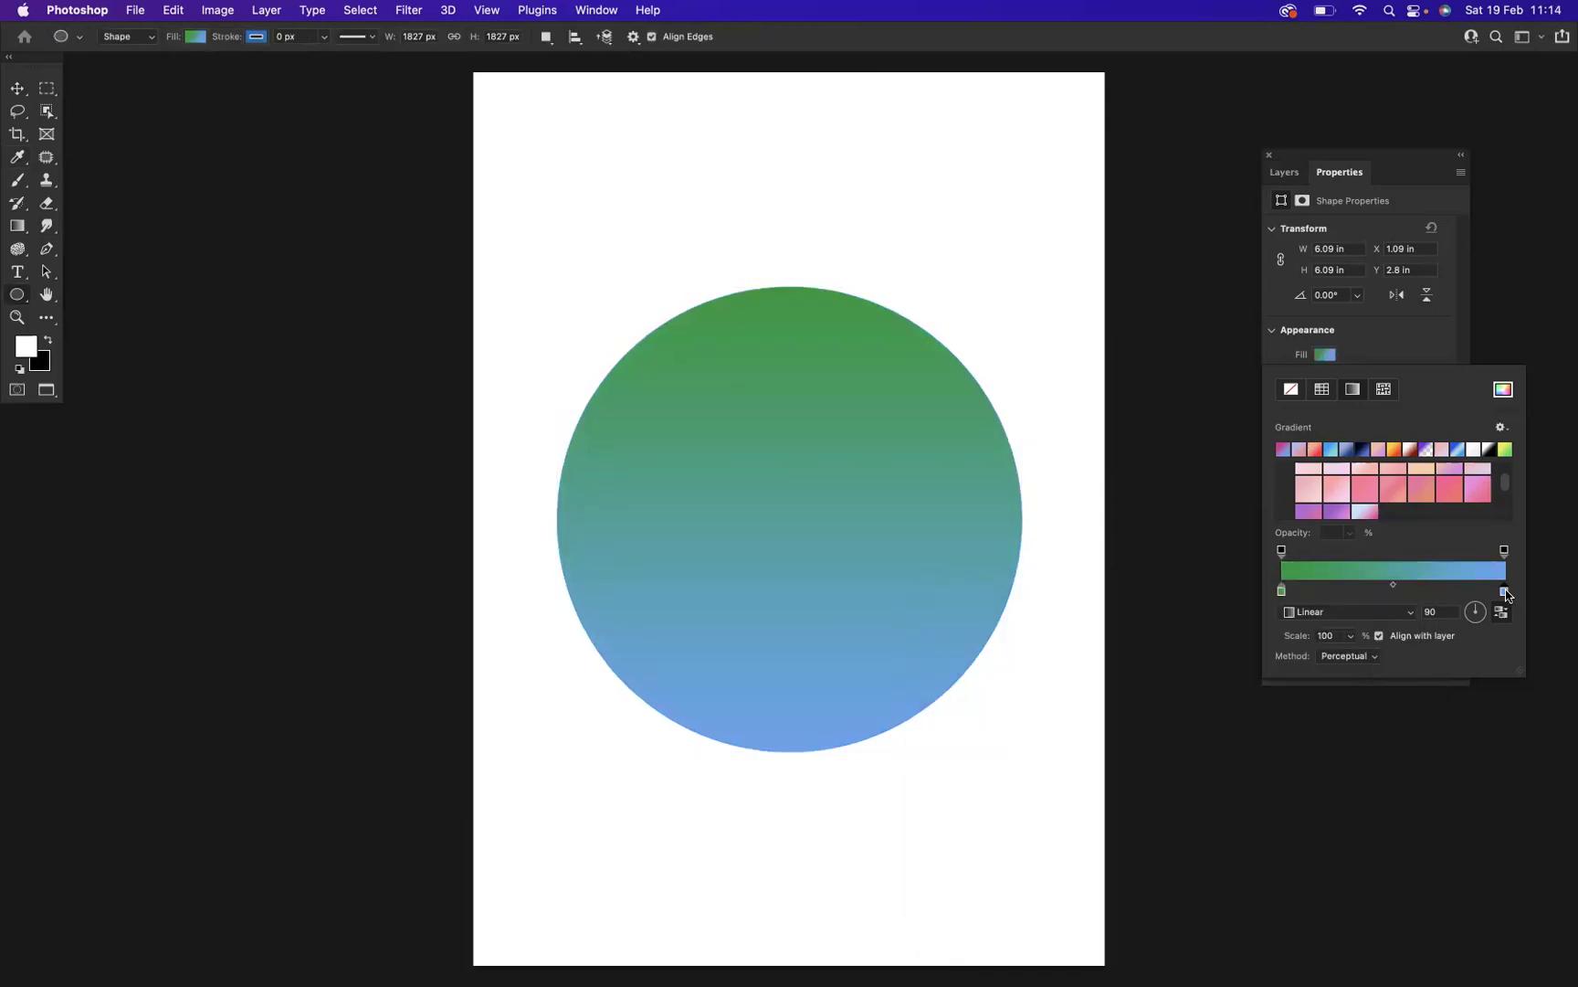
Make the right gradient stop orange and tilt the gradient to 152°
double_click(1505, 592)
click(1204, 692)
click(1179, 654)
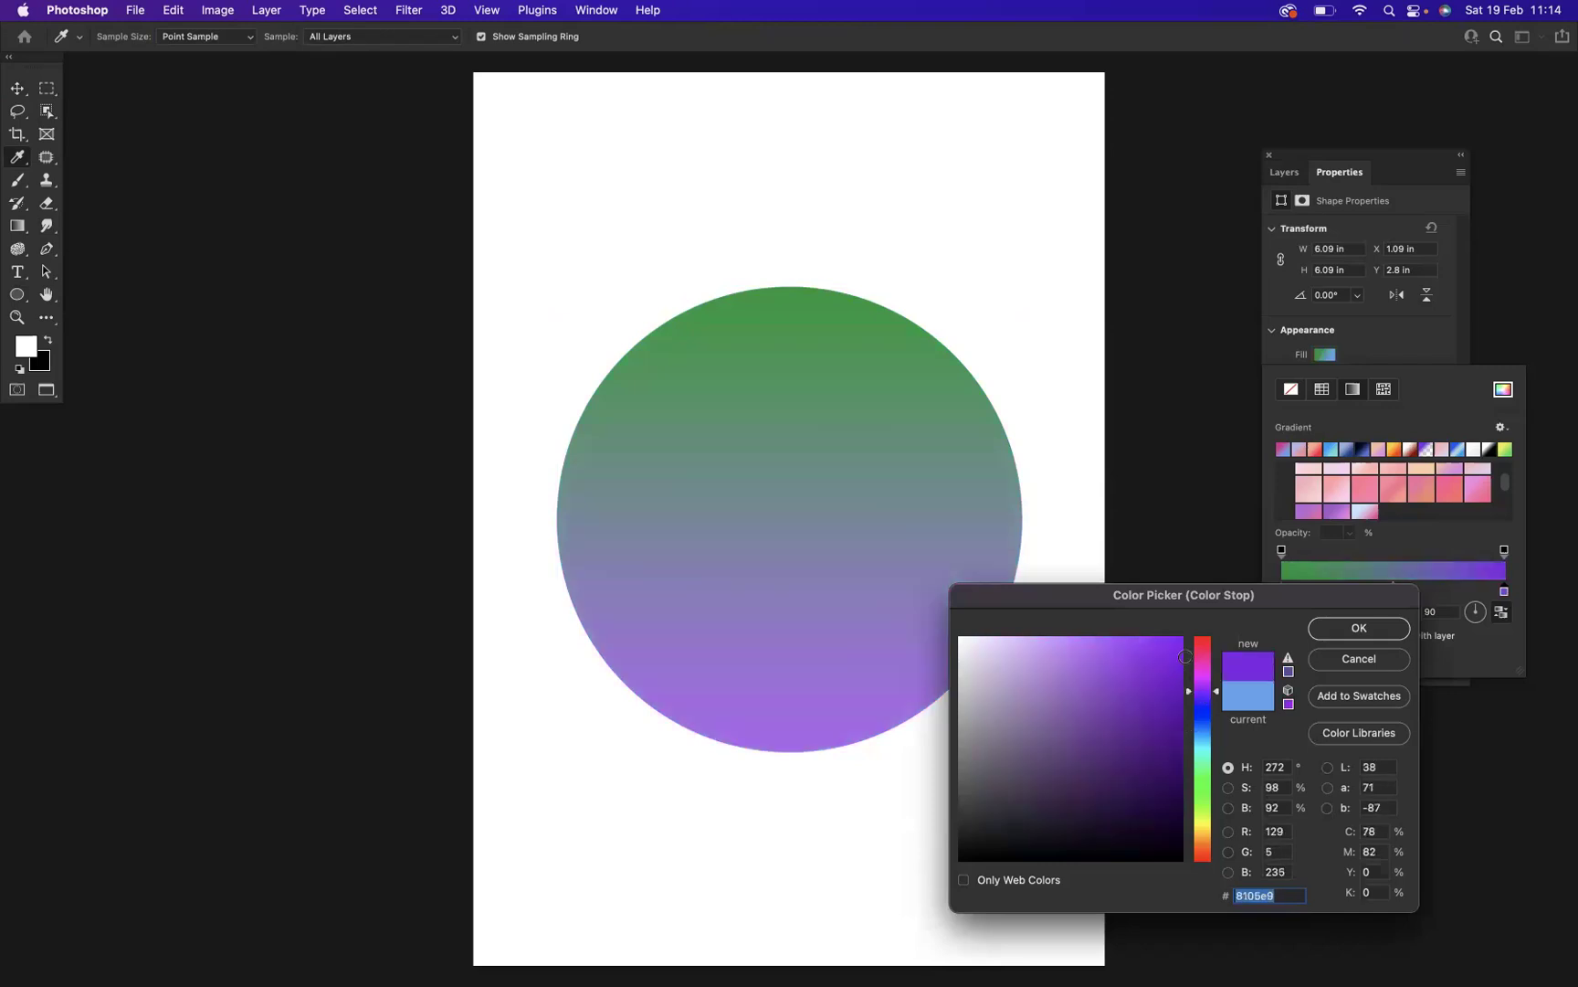
click(1204, 846)
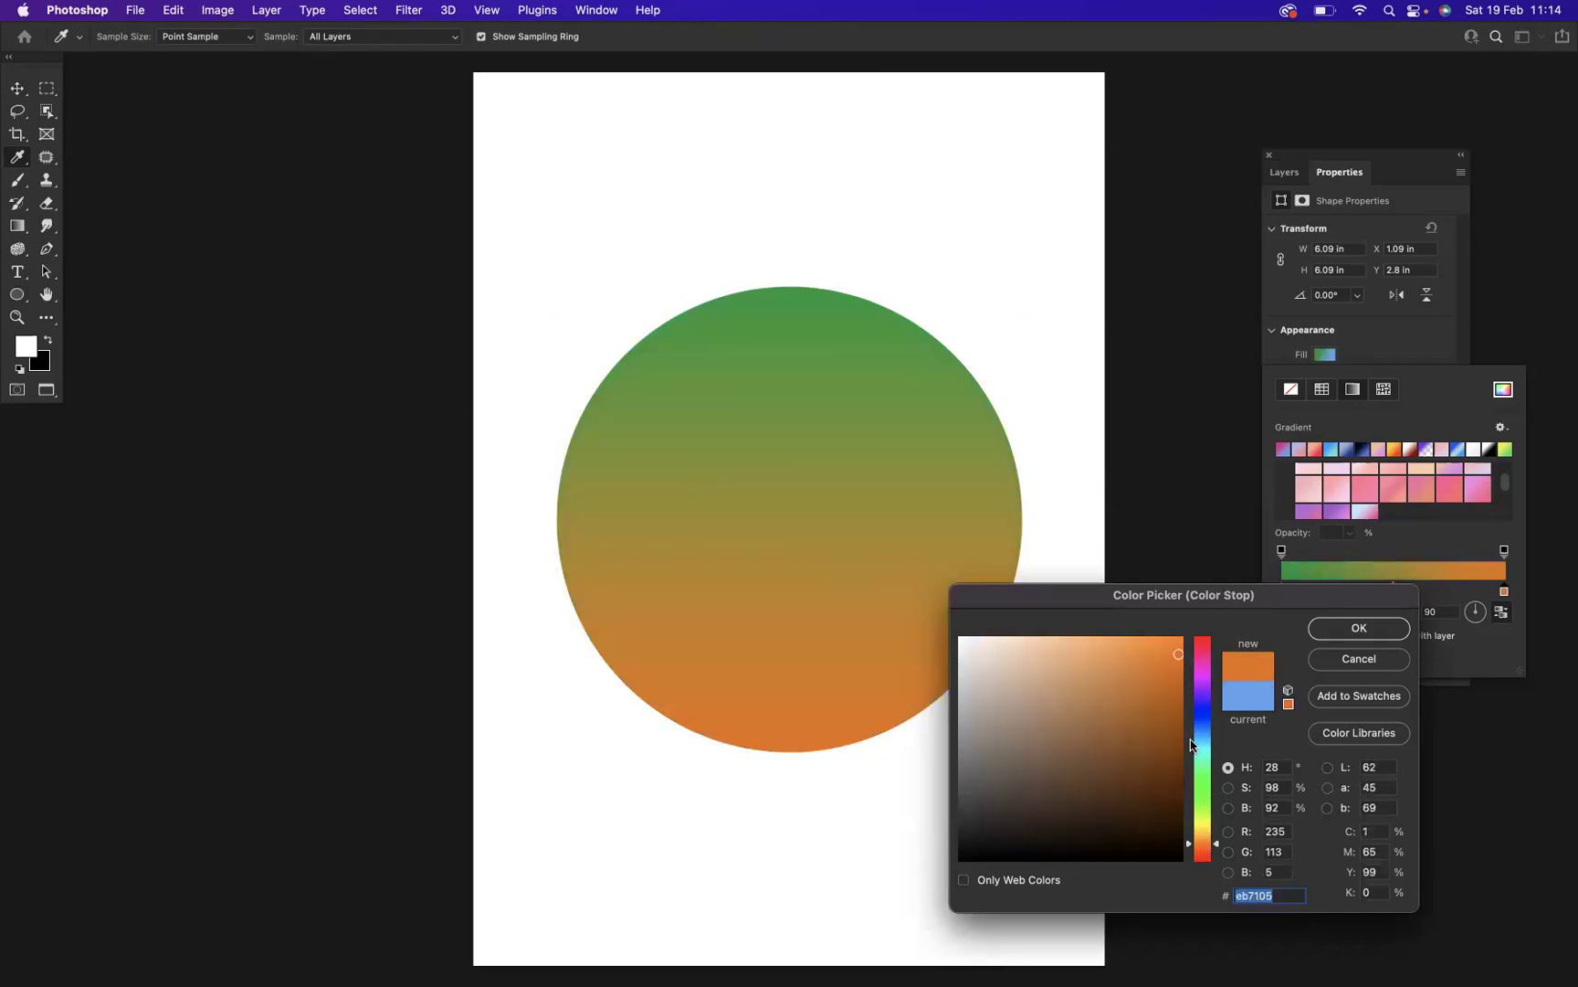
click(1357, 628)
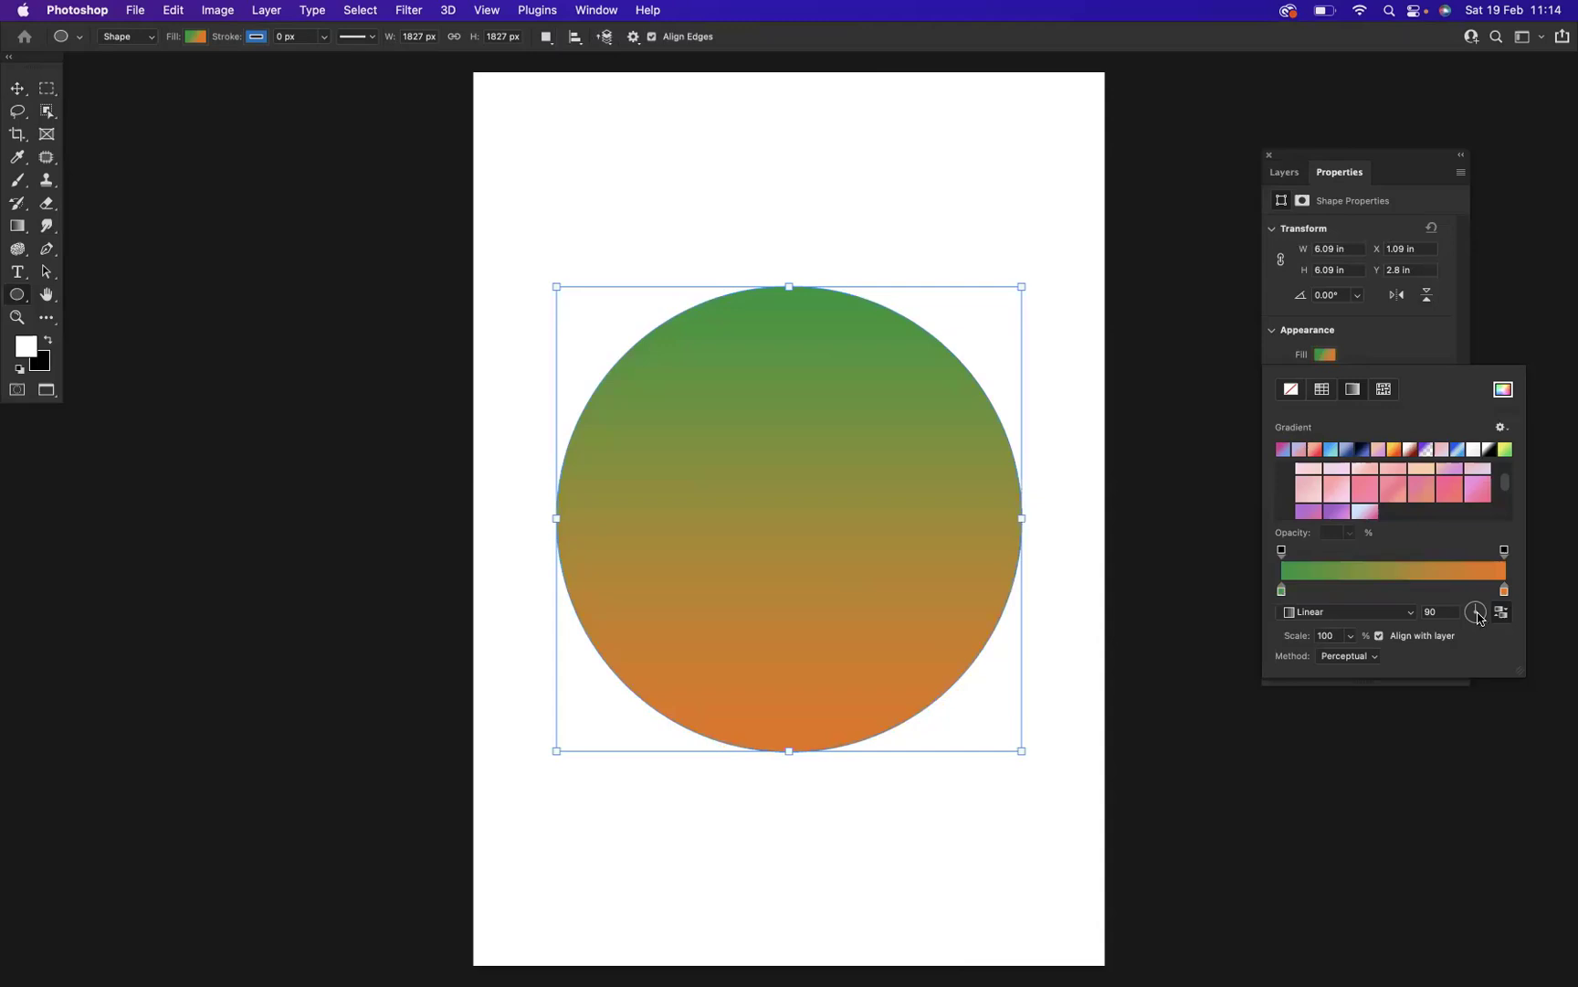
drag(1476, 613, 1486, 626)
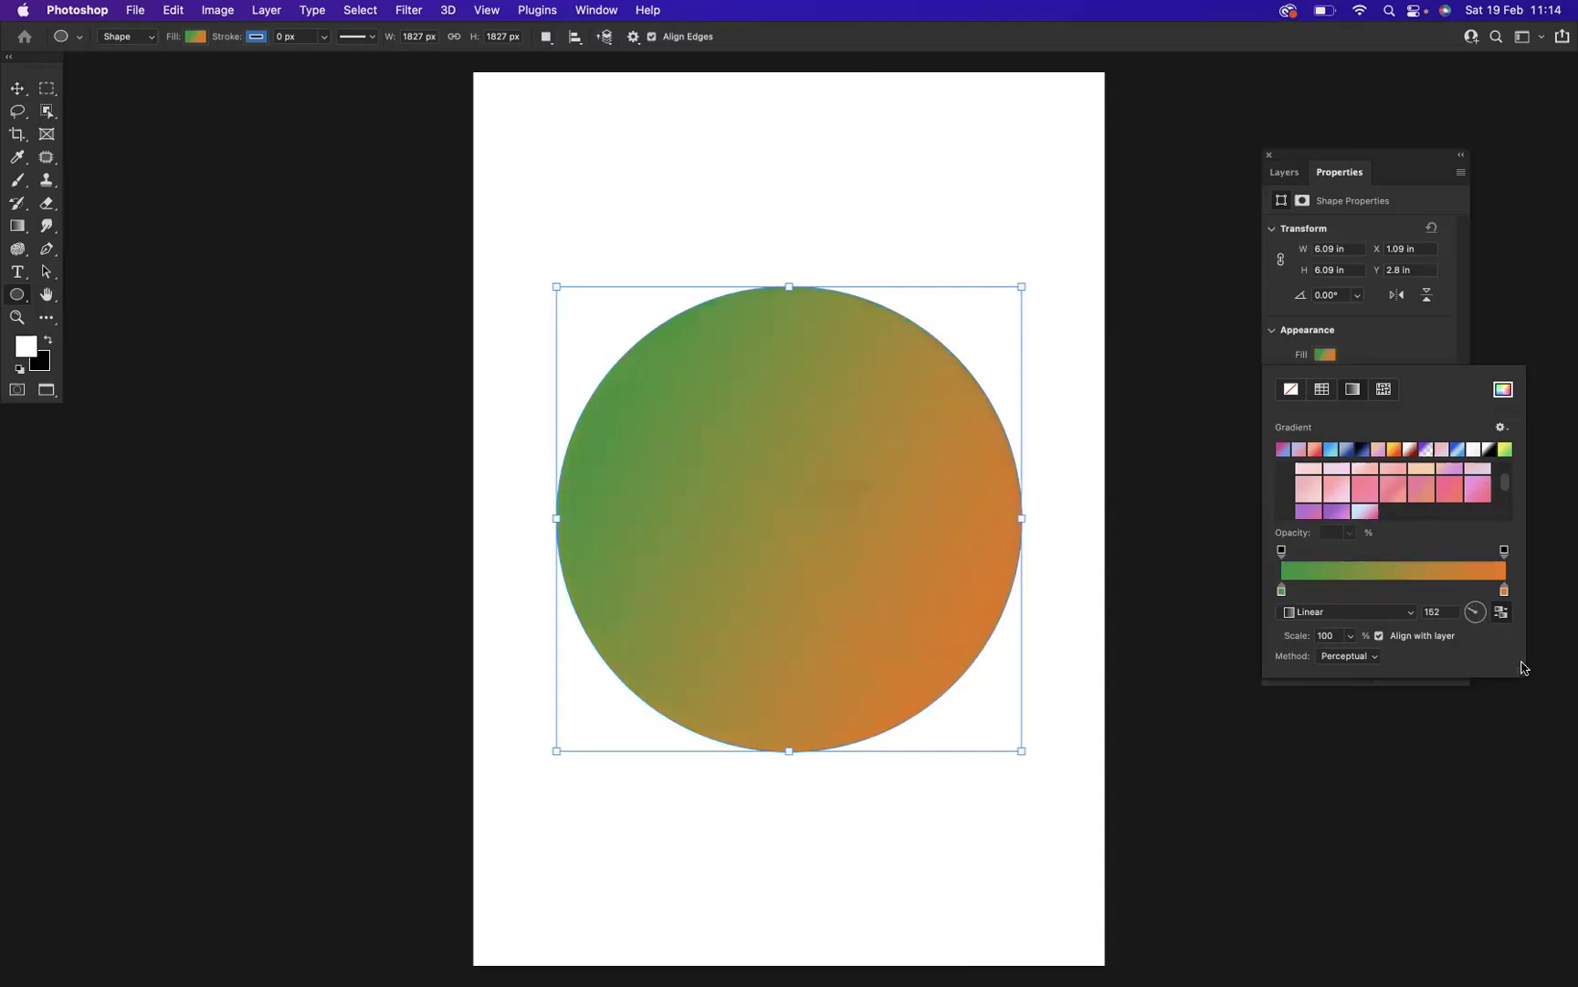
Thicken the circle's stroke to about 86.55 px
click(1410, 334)
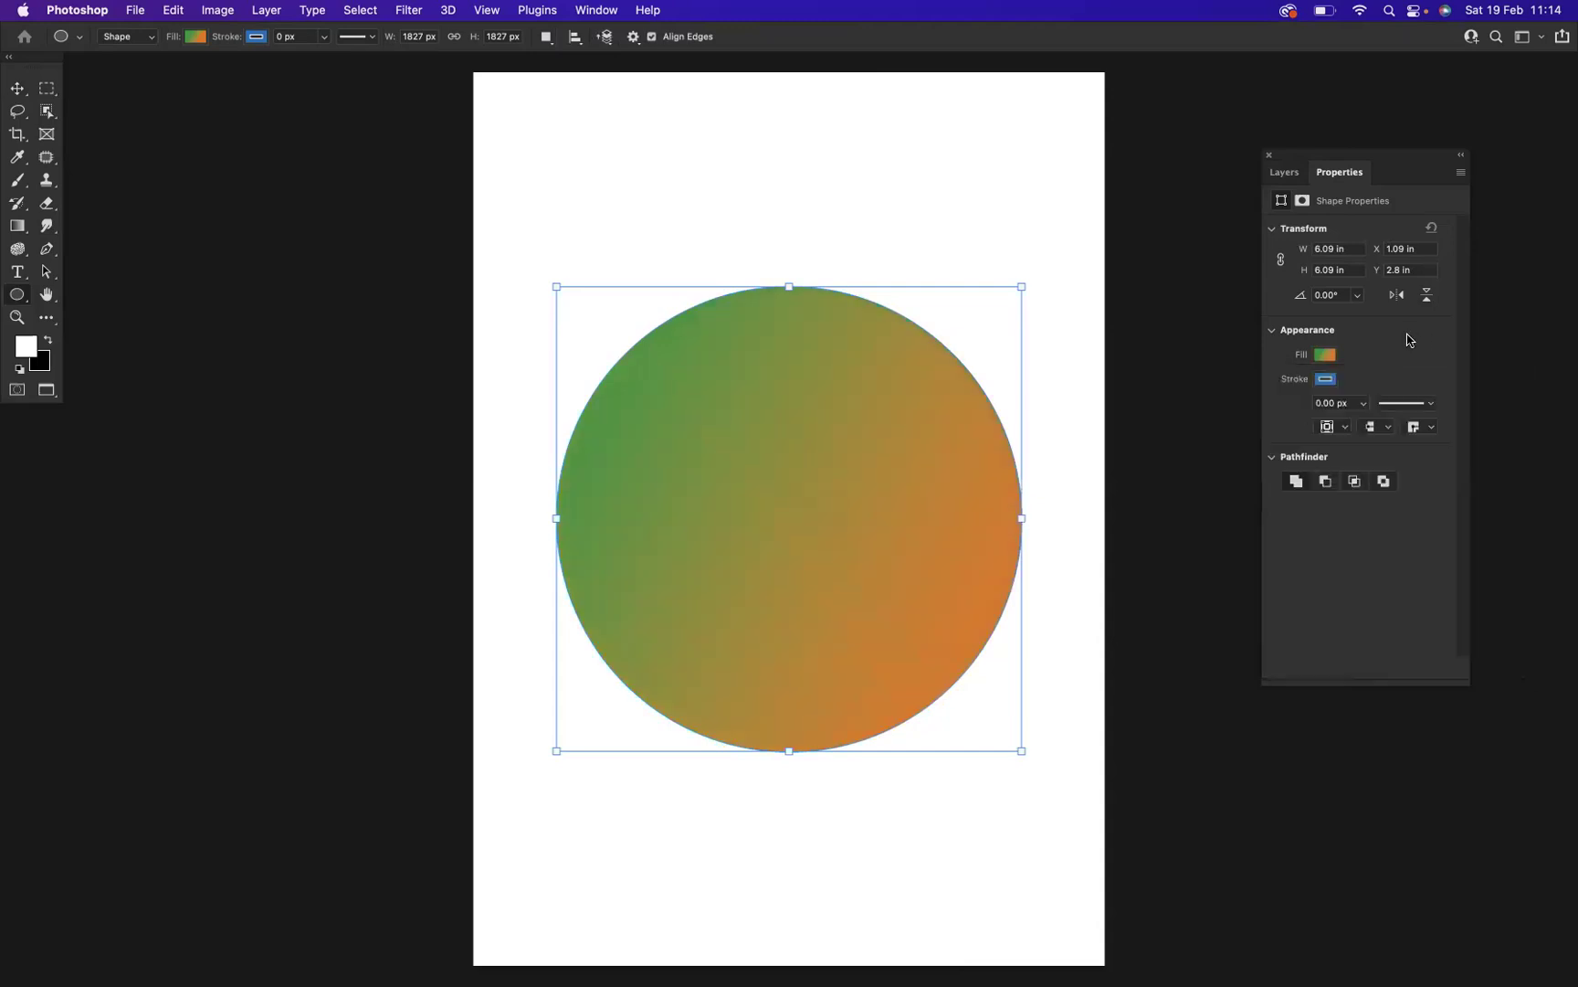
click(1325, 380)
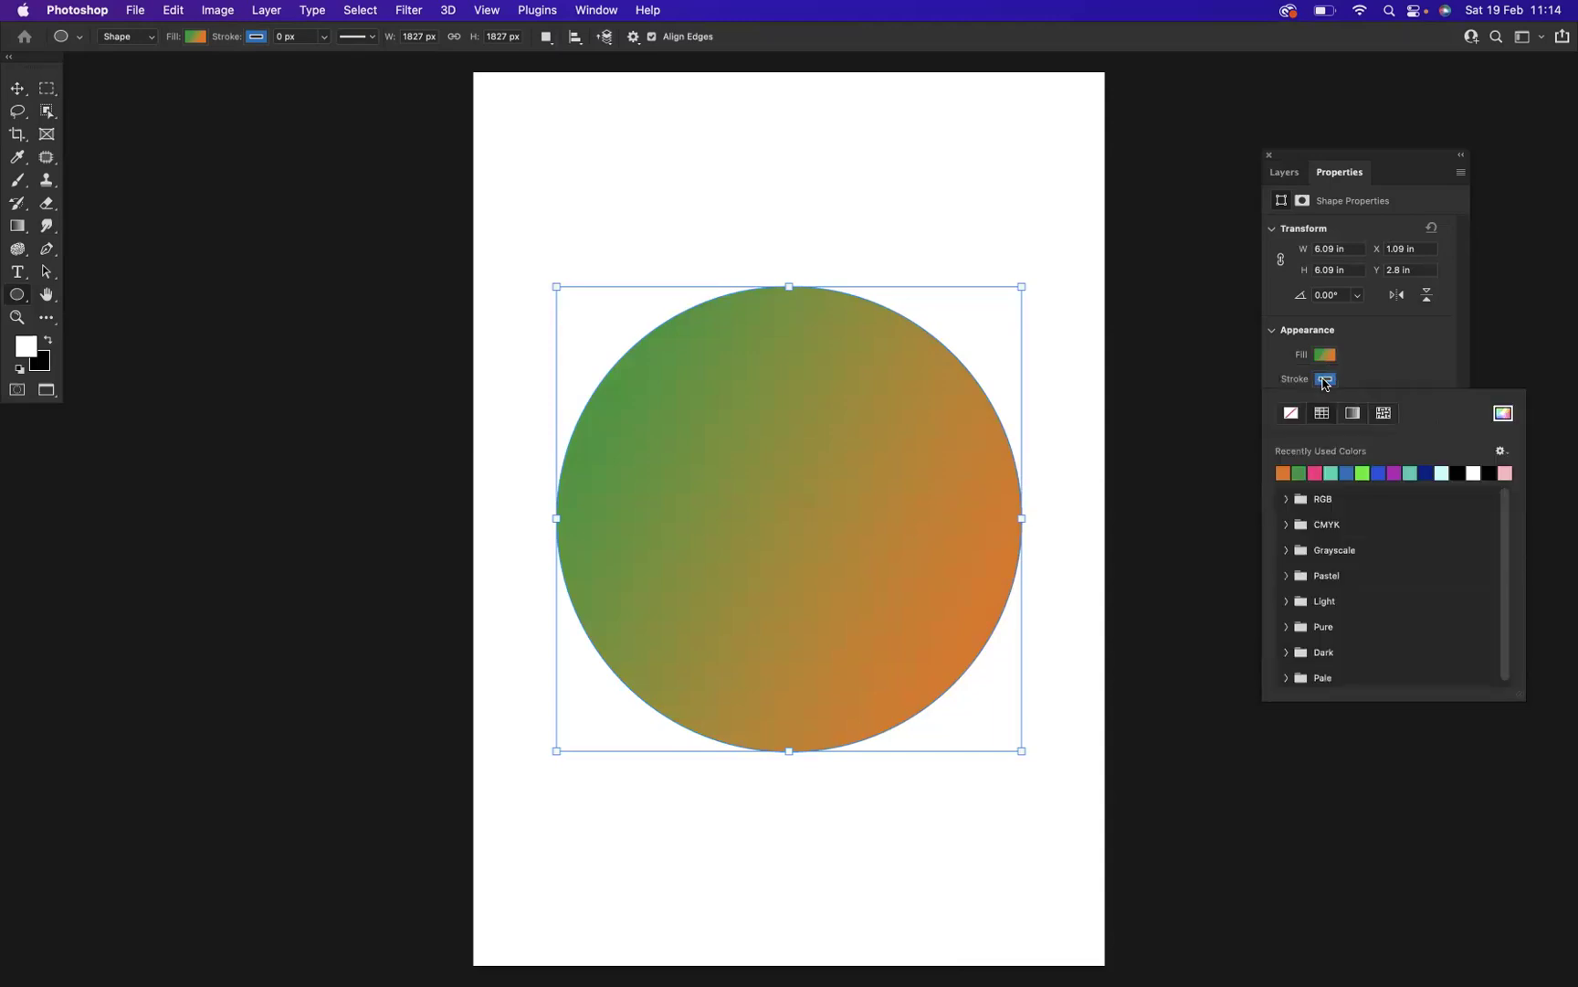
click(1363, 373)
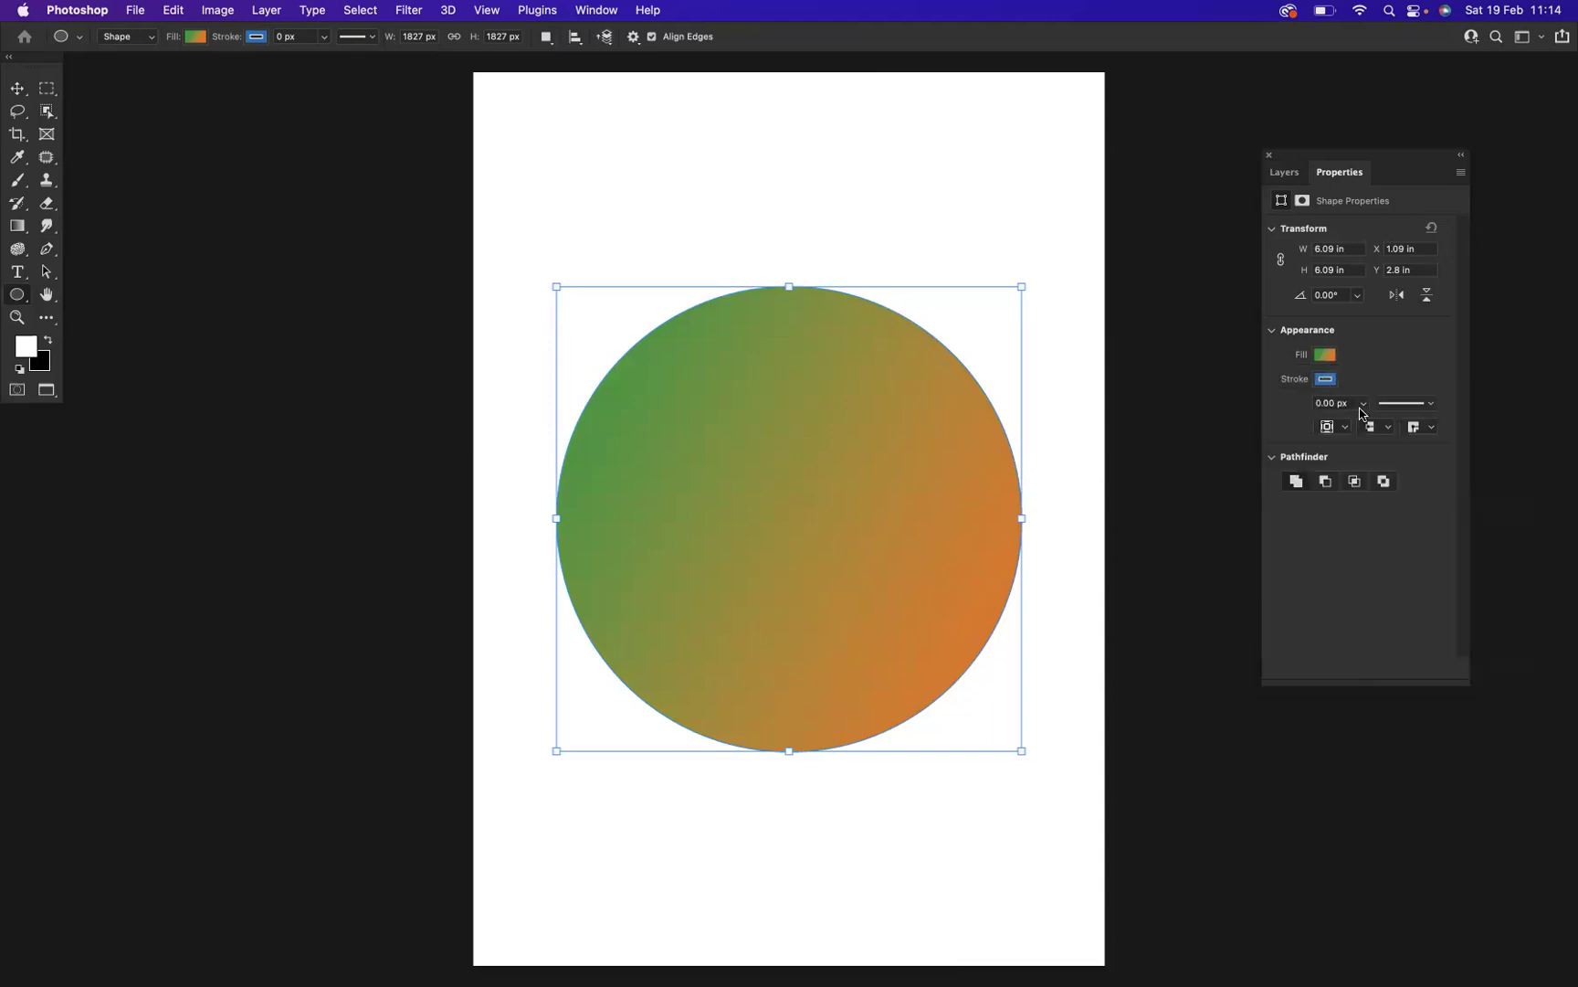
click(1365, 404)
drag(1363, 429, 1403, 428)
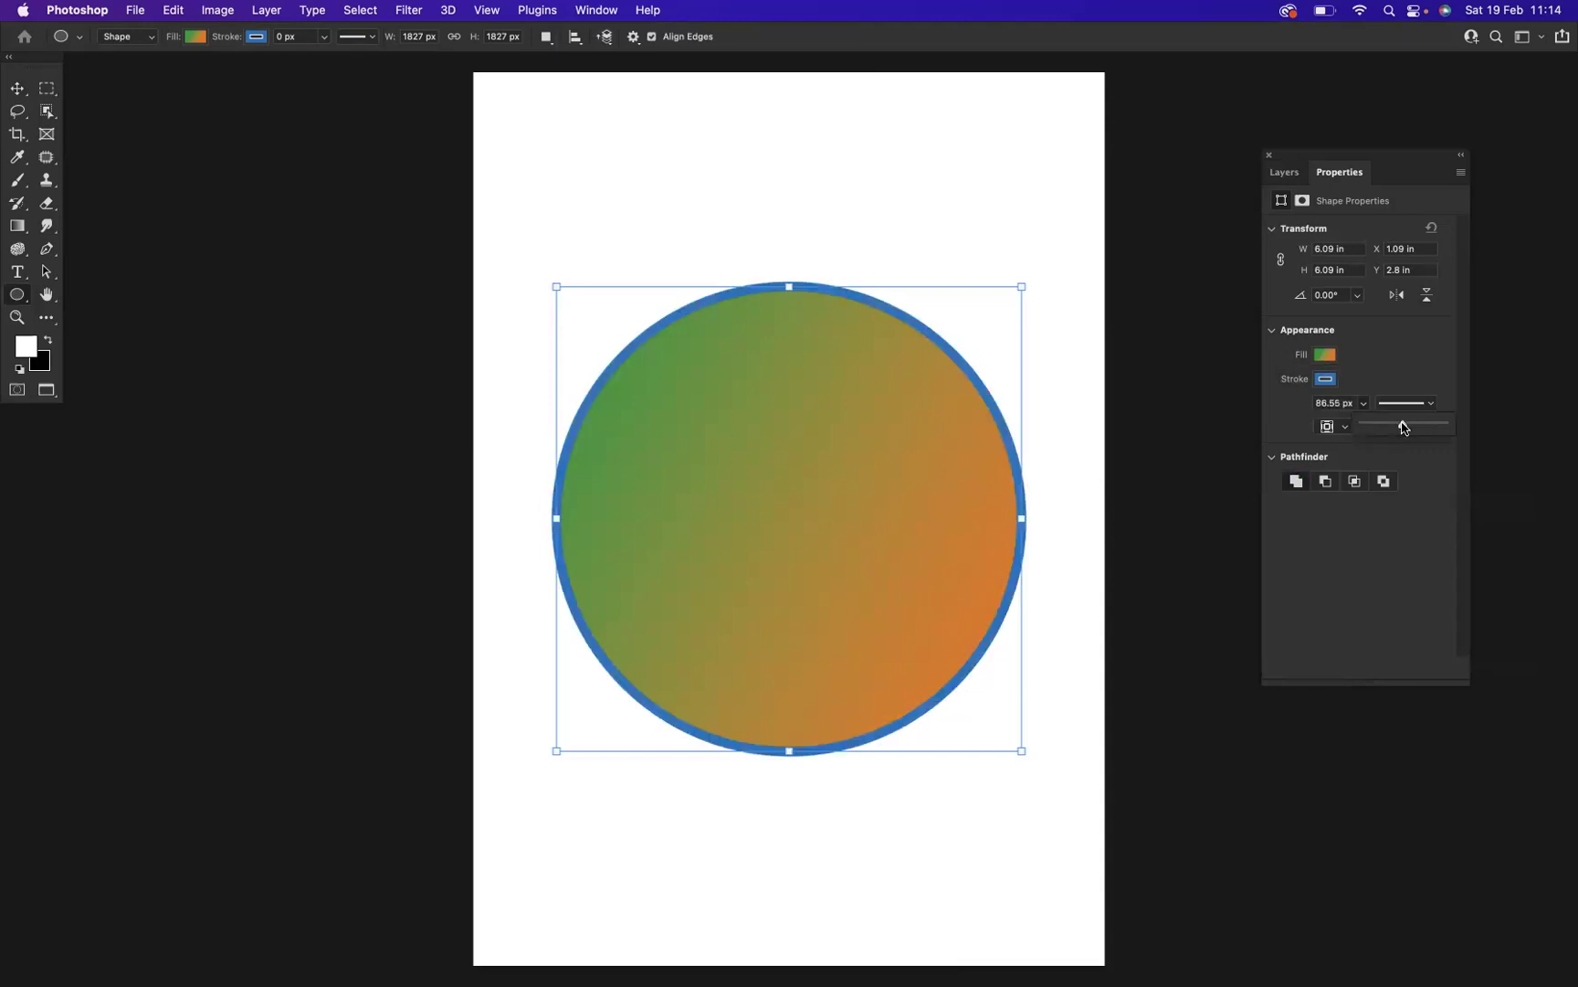
click(1361, 372)
Give the stroke a blue-to-aqua gradient preset
click(1325, 380)
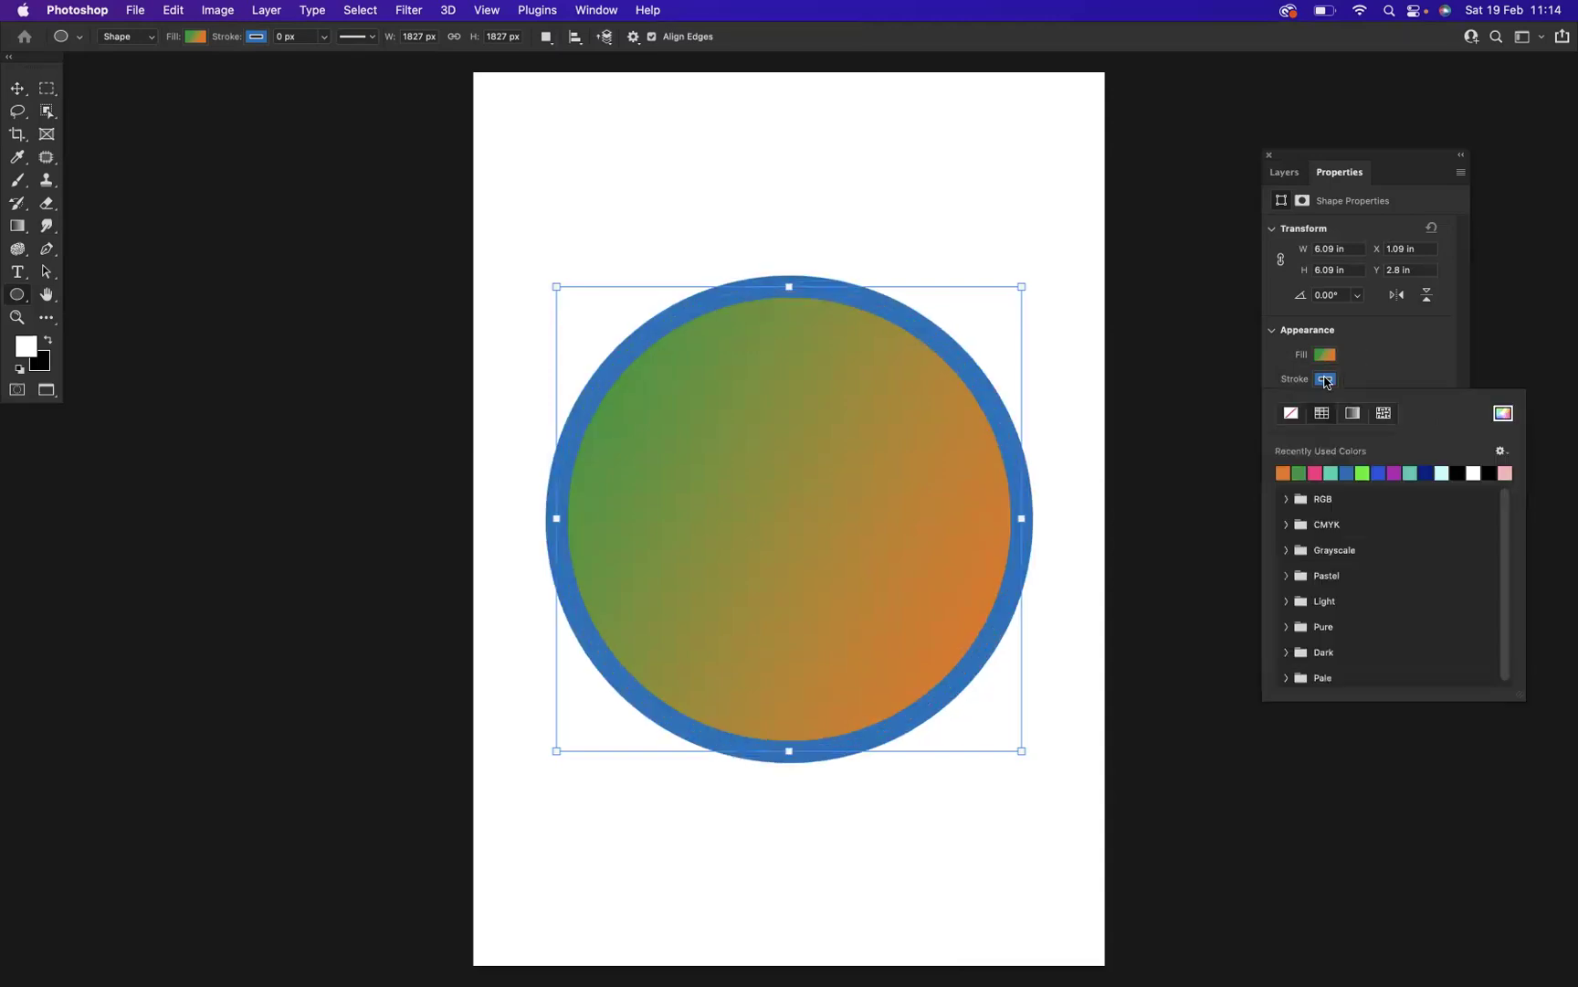
click(1353, 413)
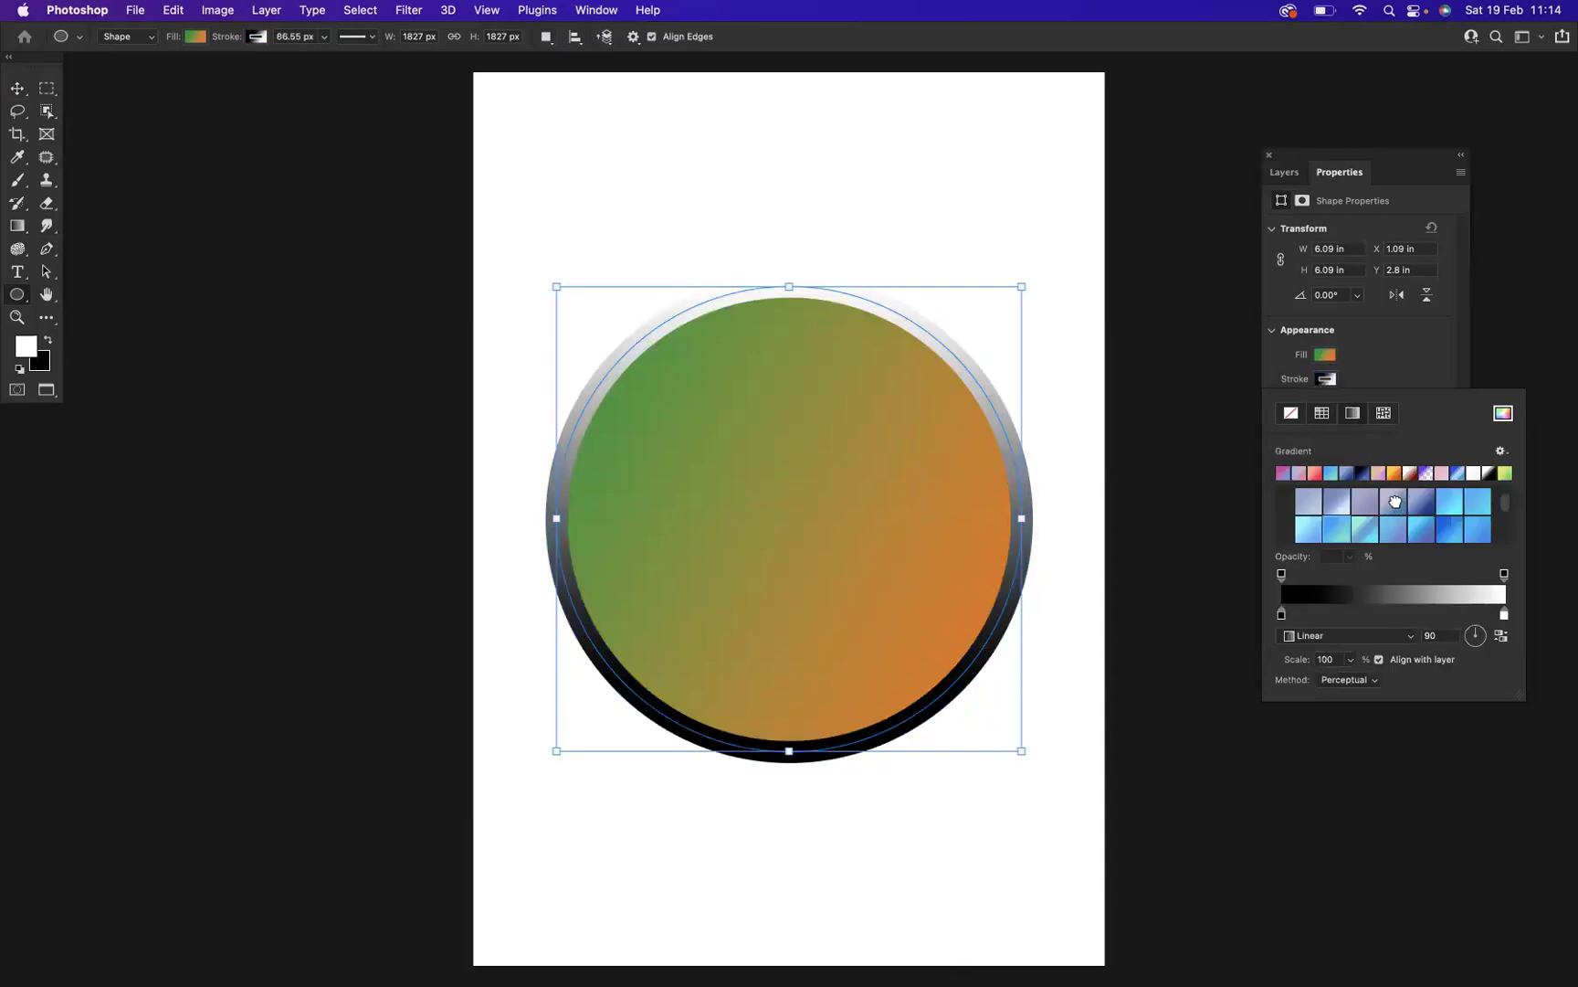
click(1395, 503)
click(1418, 532)
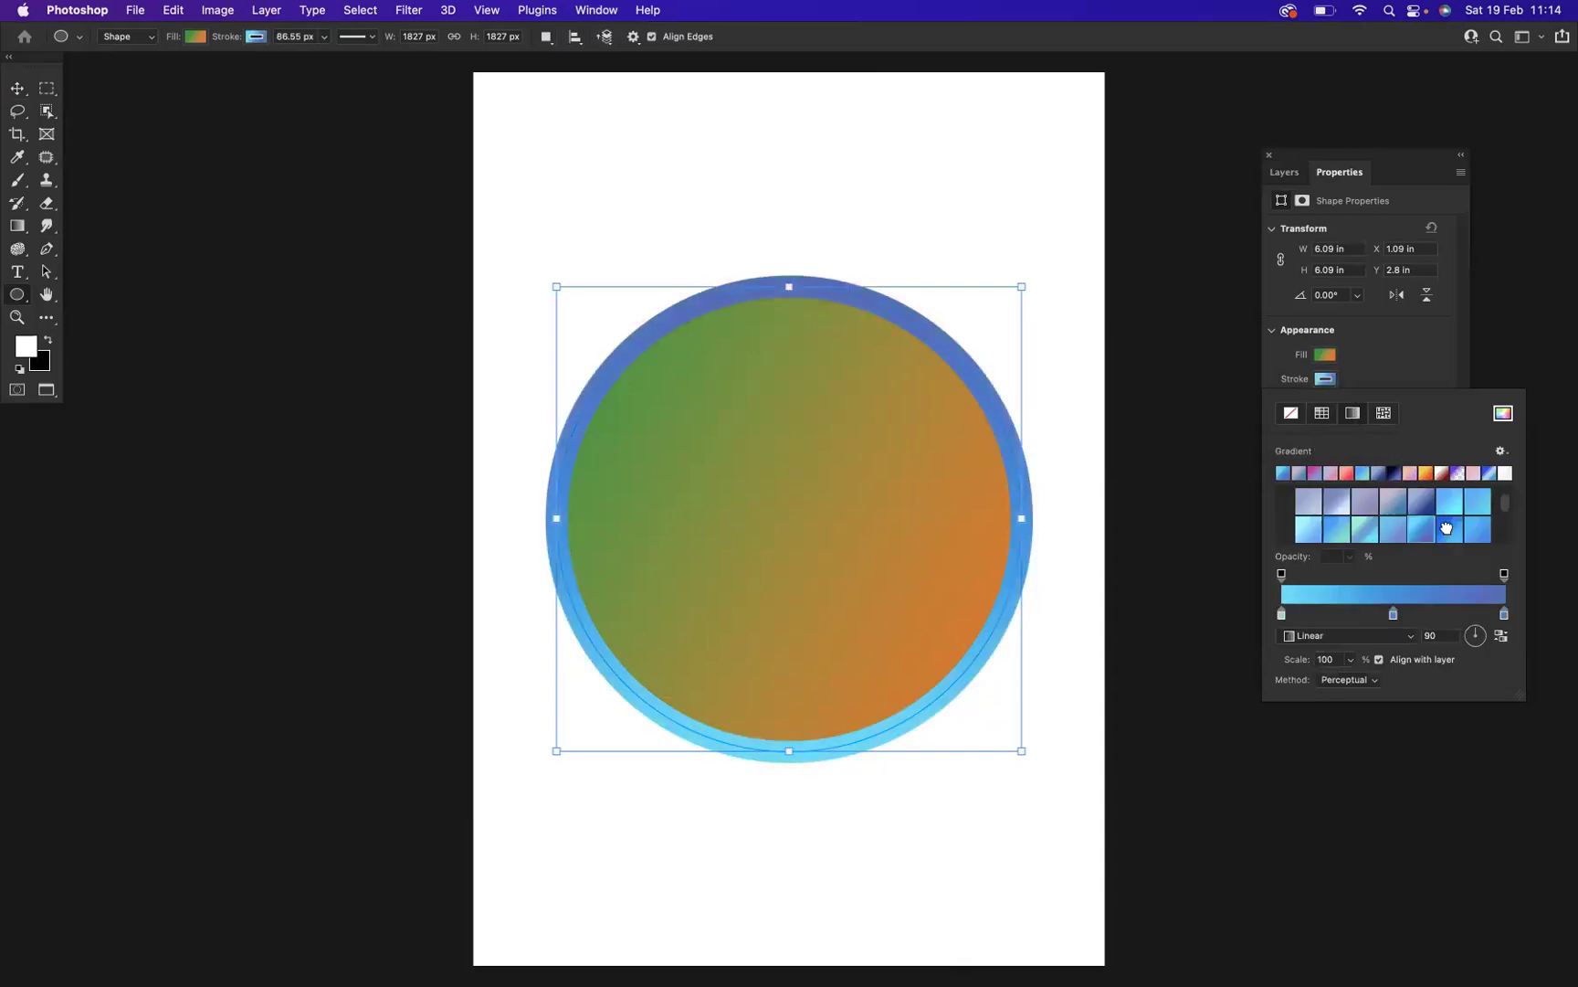
click(1451, 532)
click(1336, 530)
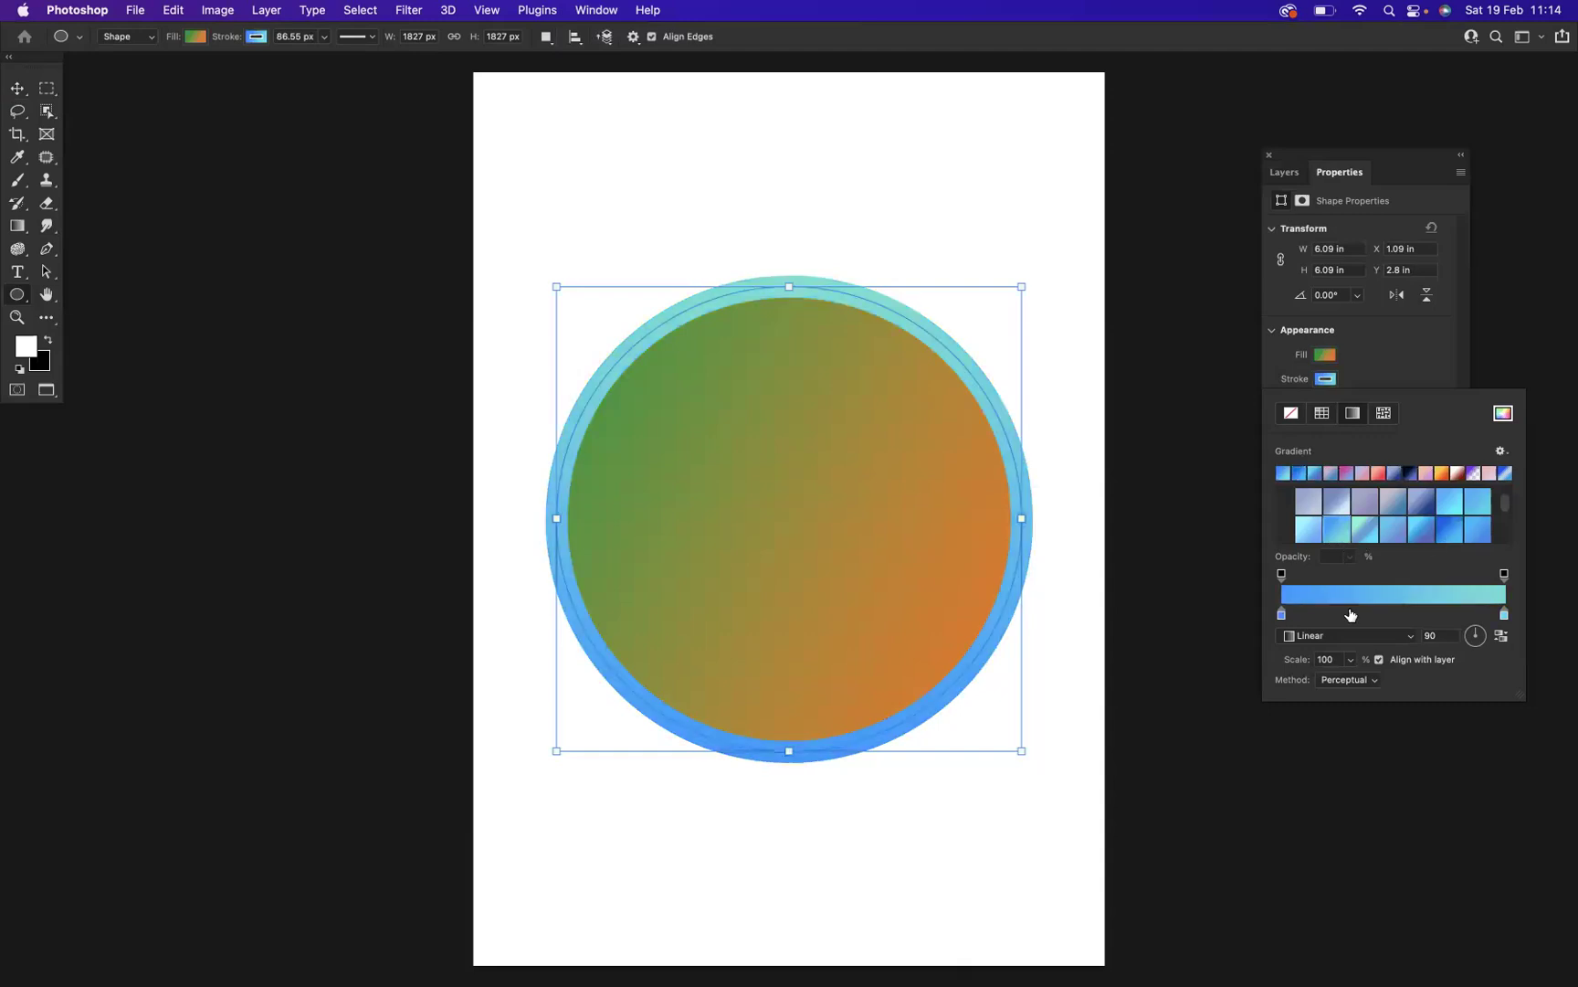
click(1408, 348)
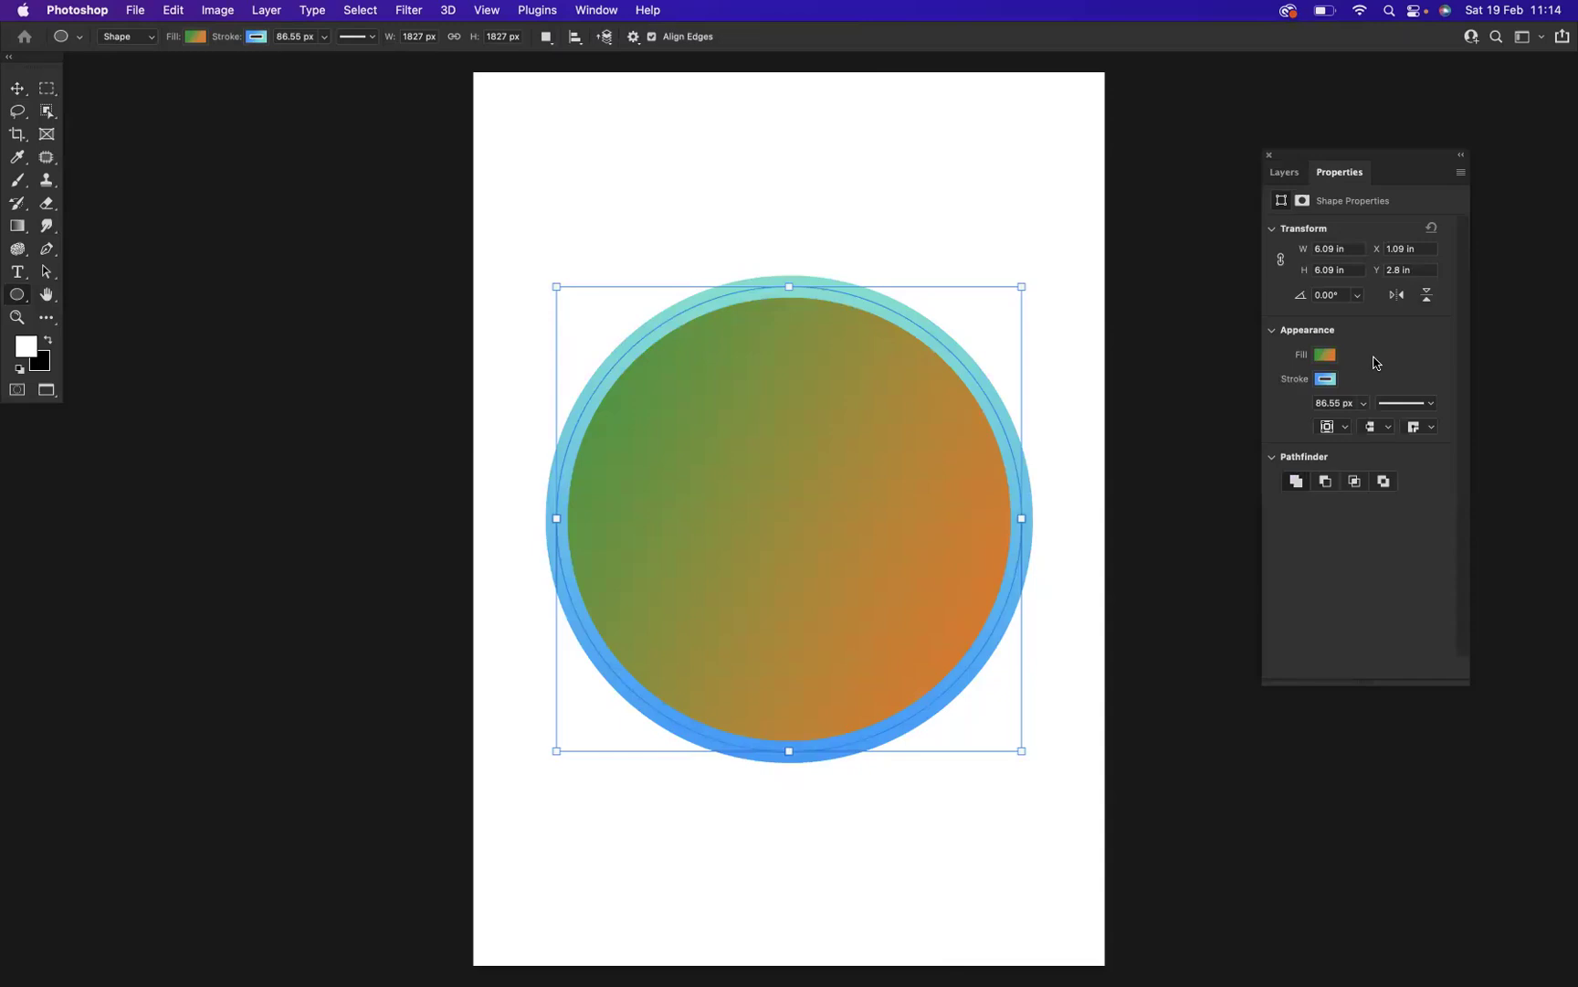
Swap the fill to the magenta-to-blue gradient preset and deselect the circle to view it
click(1326, 356)
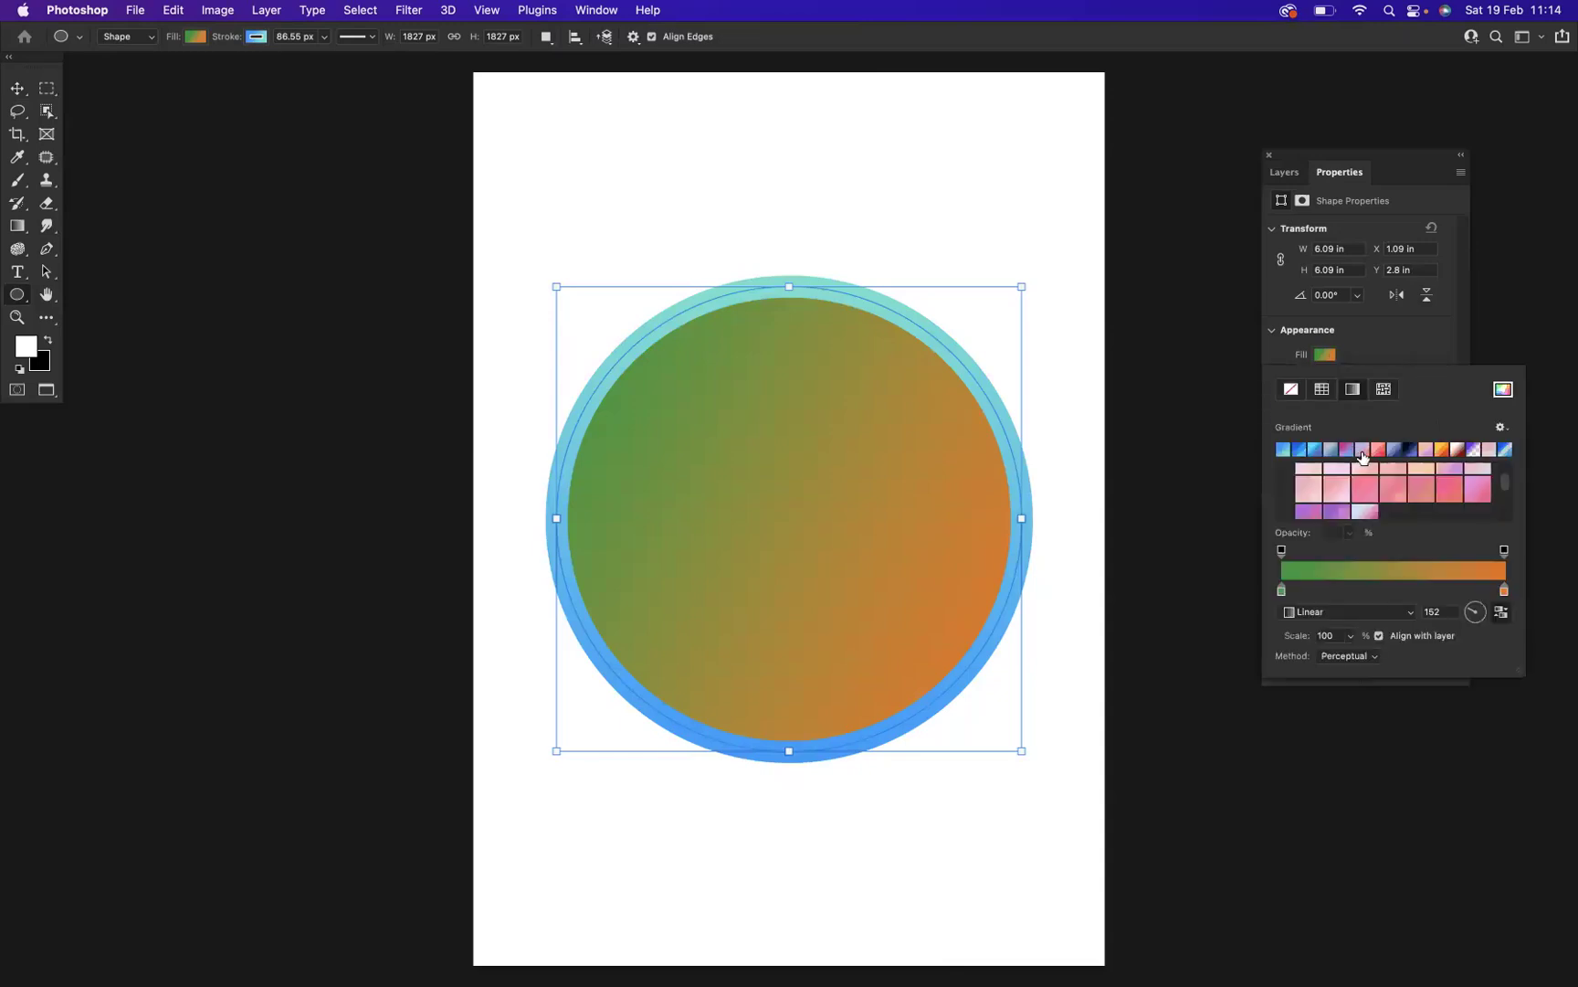
click(1347, 449)
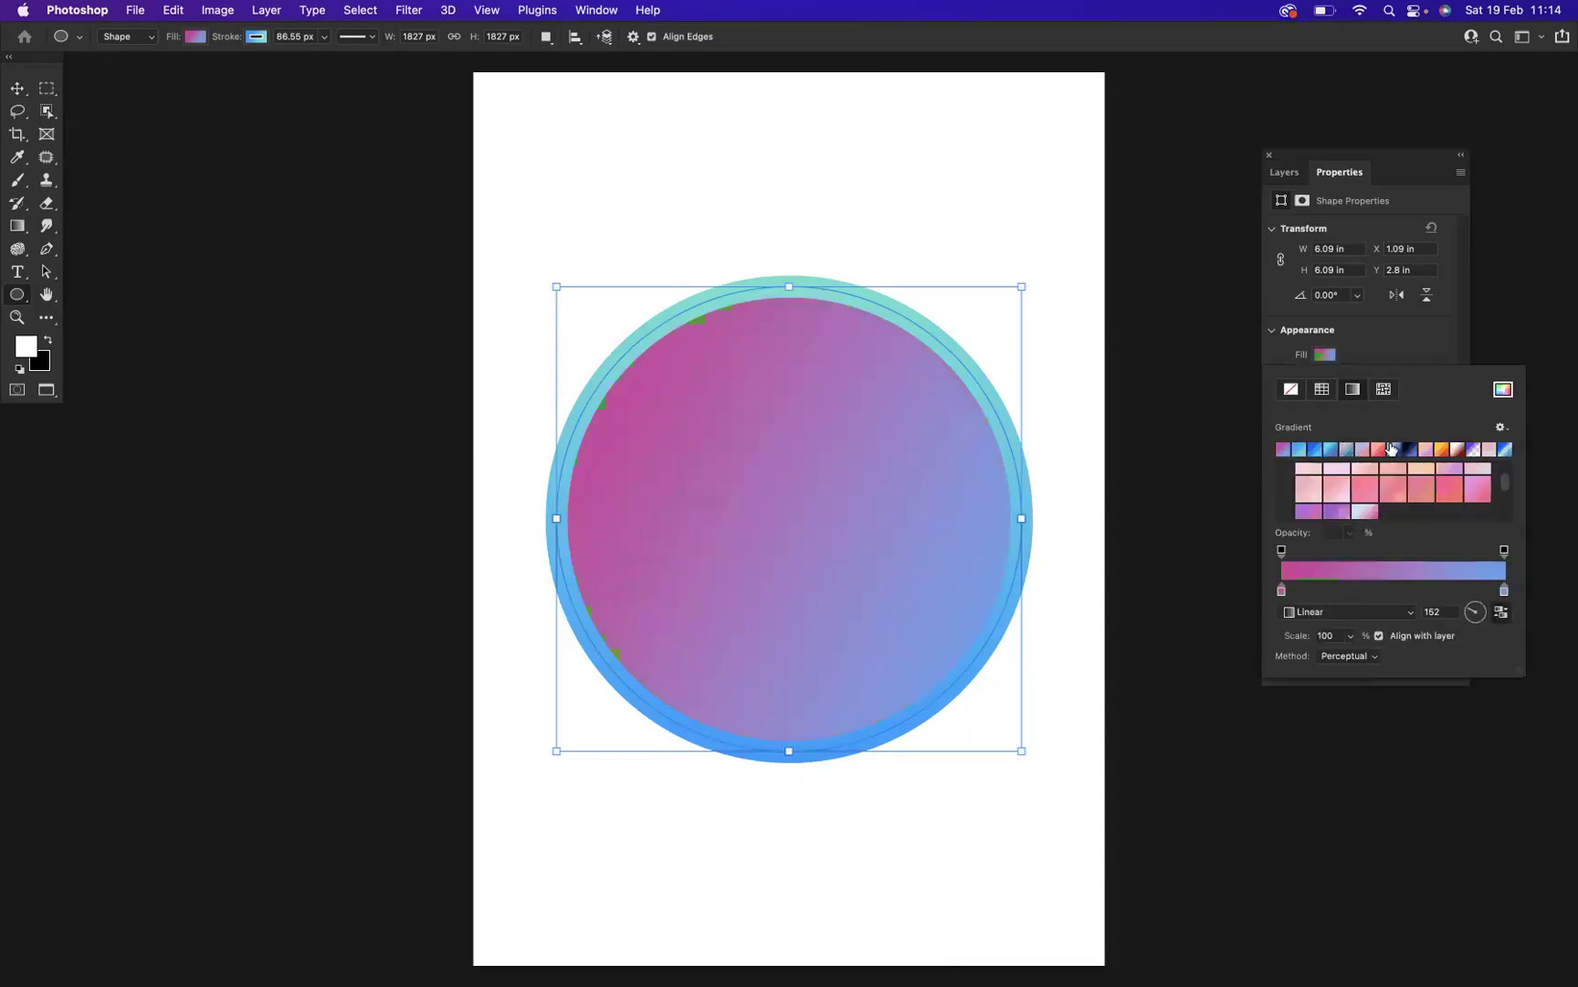
click(1400, 331)
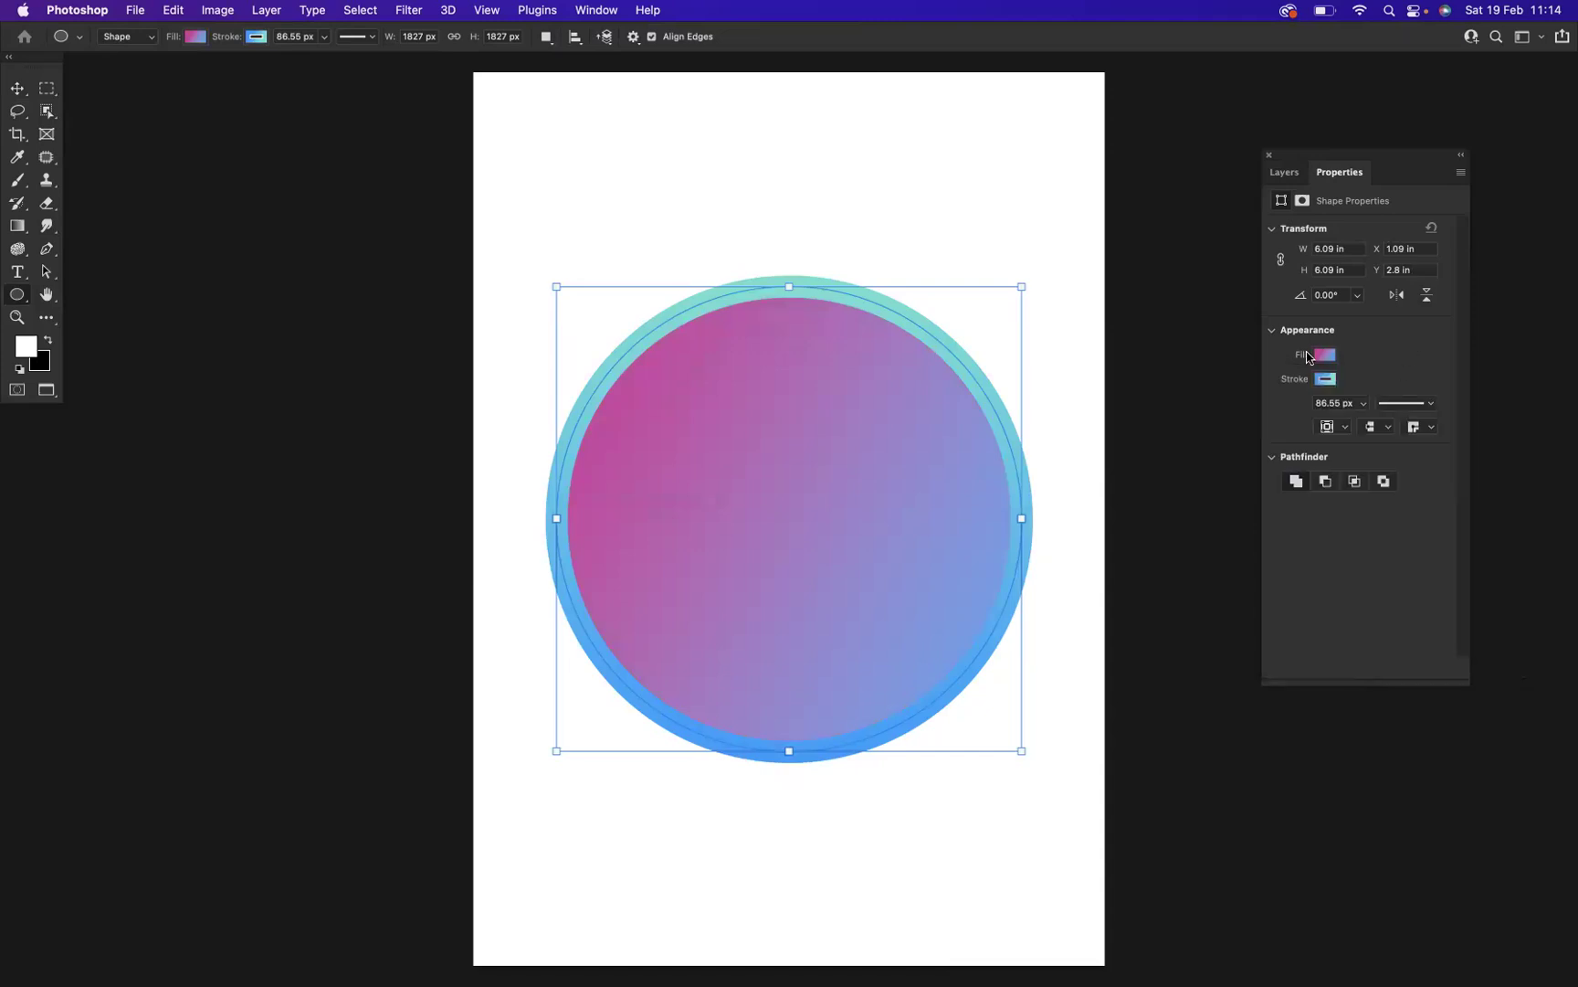
click(19, 88)
click(344, 223)
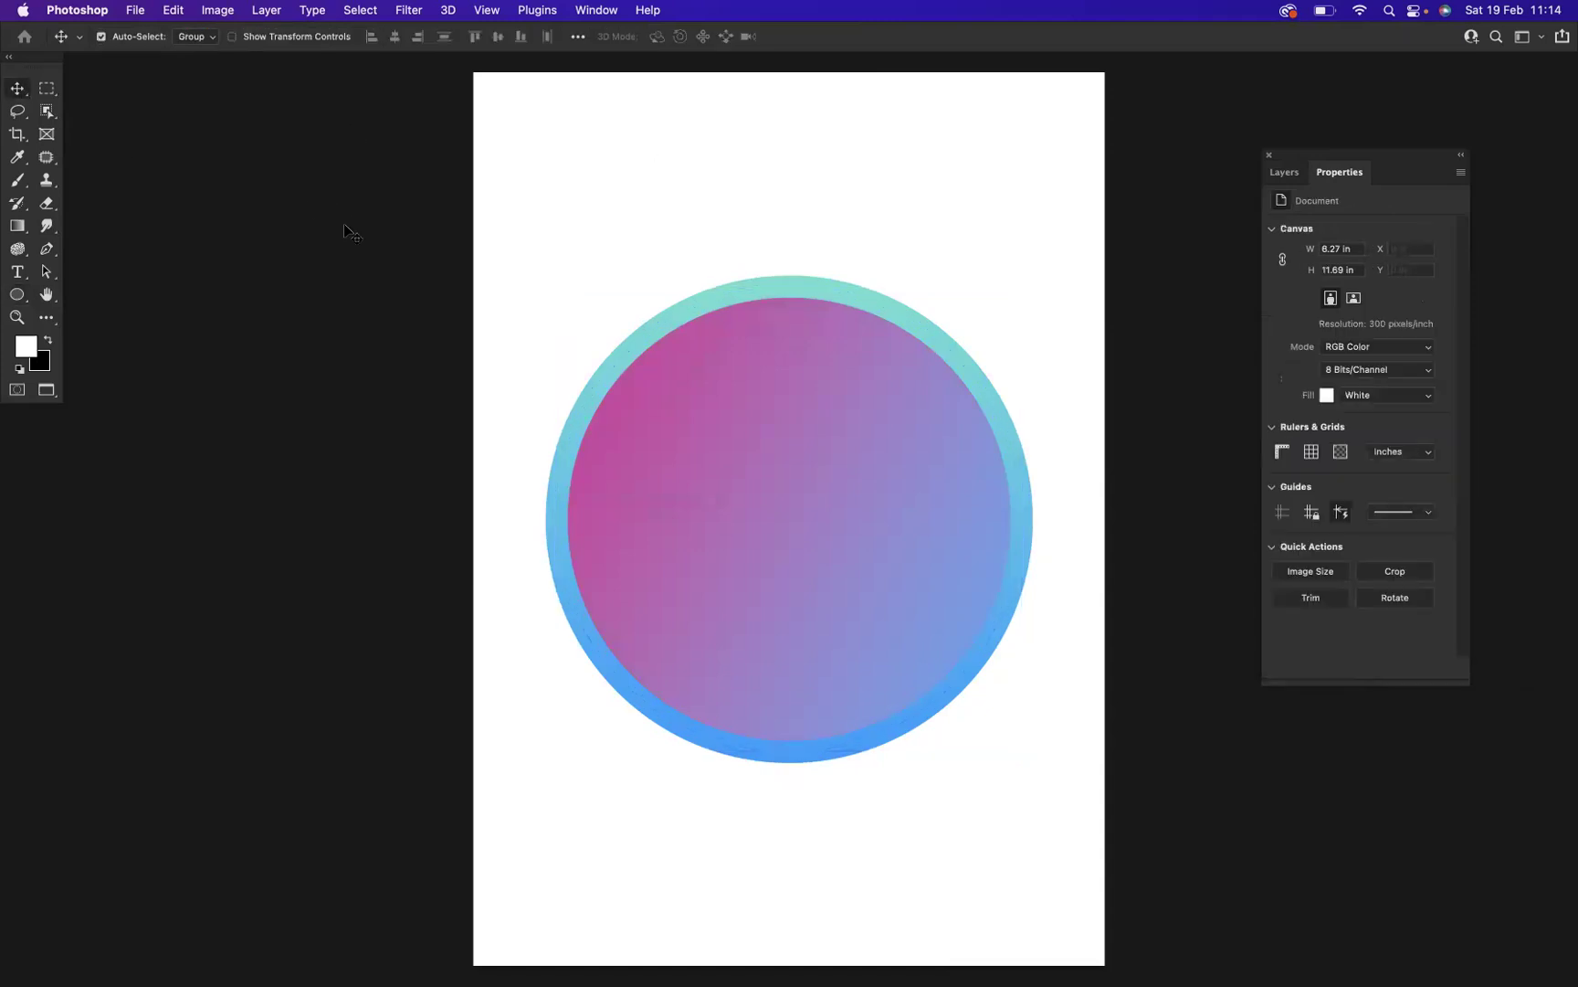